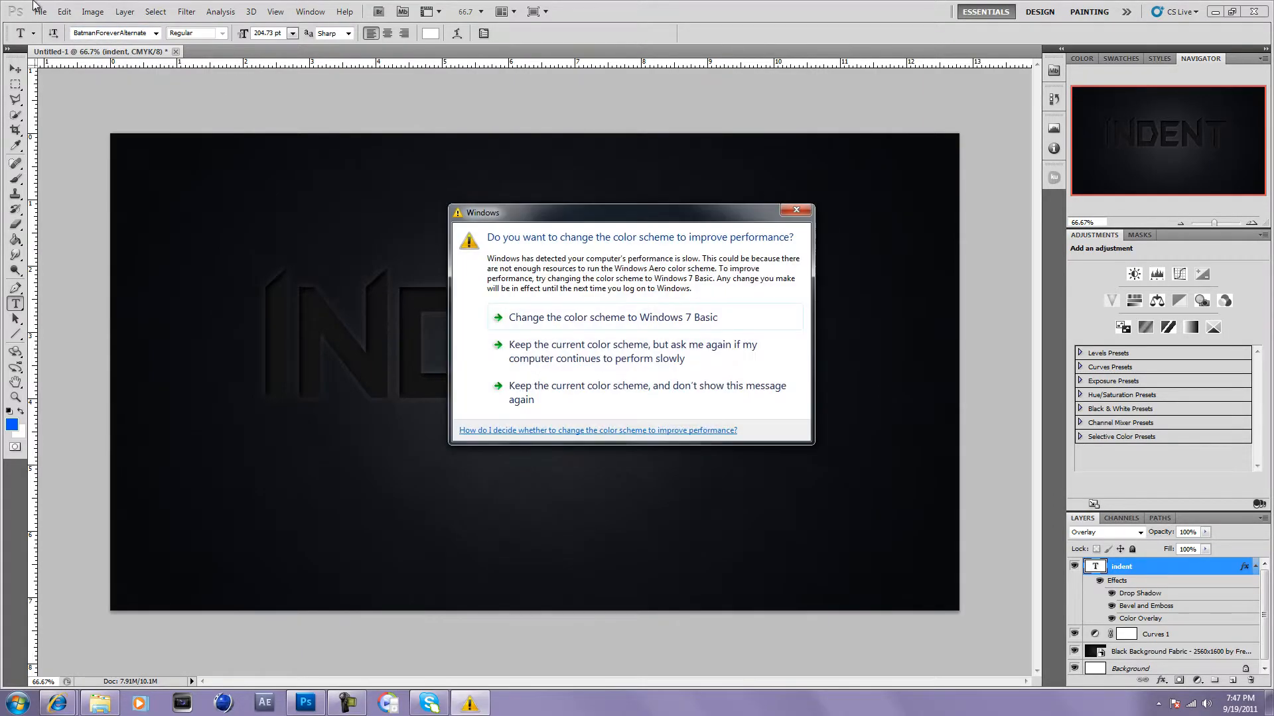
- Dismiss the Windows color scheme prompt and create a new 1920 x 1080 pixel CMYK document with a white background
left_click(797, 211)
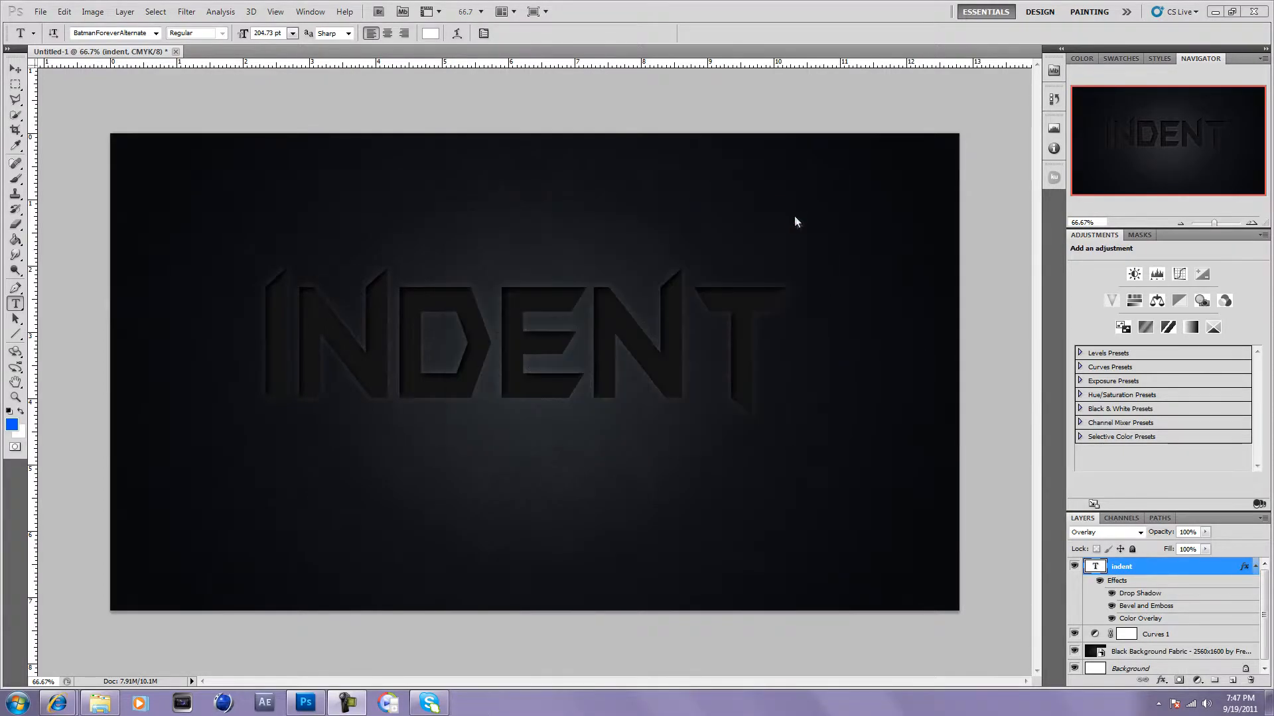
left_click(40, 12)
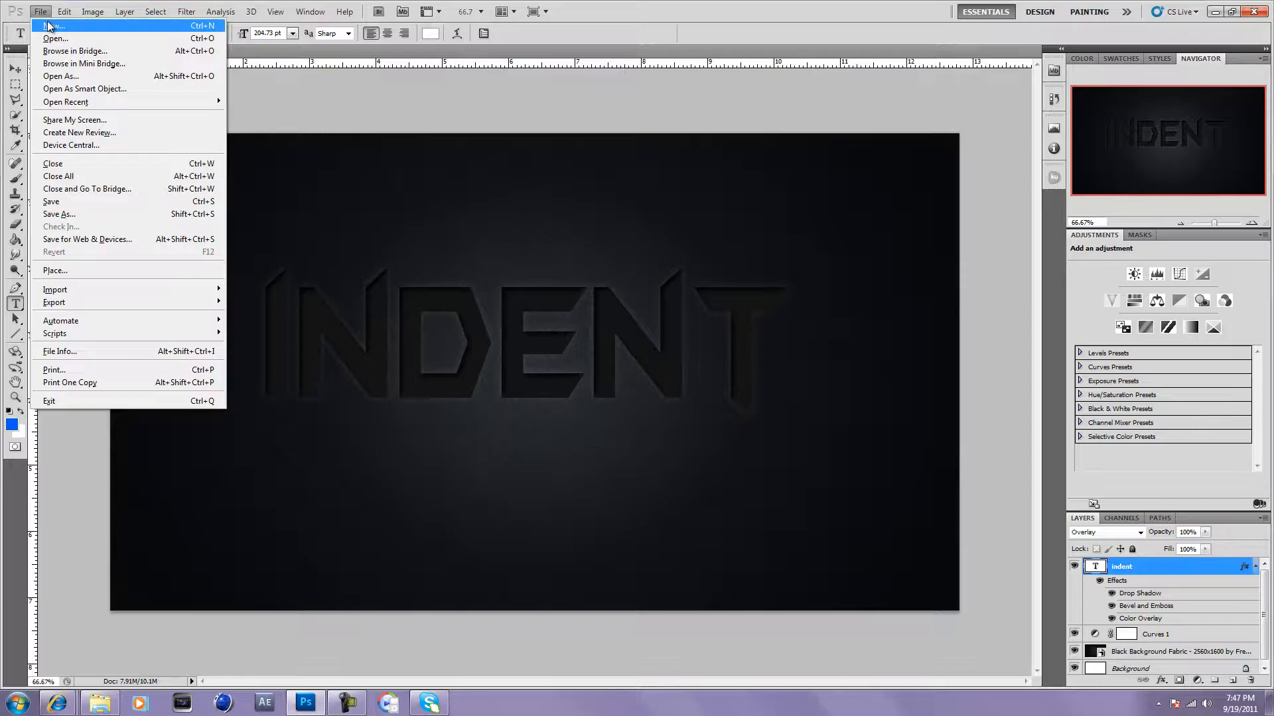
left_click(49, 27)
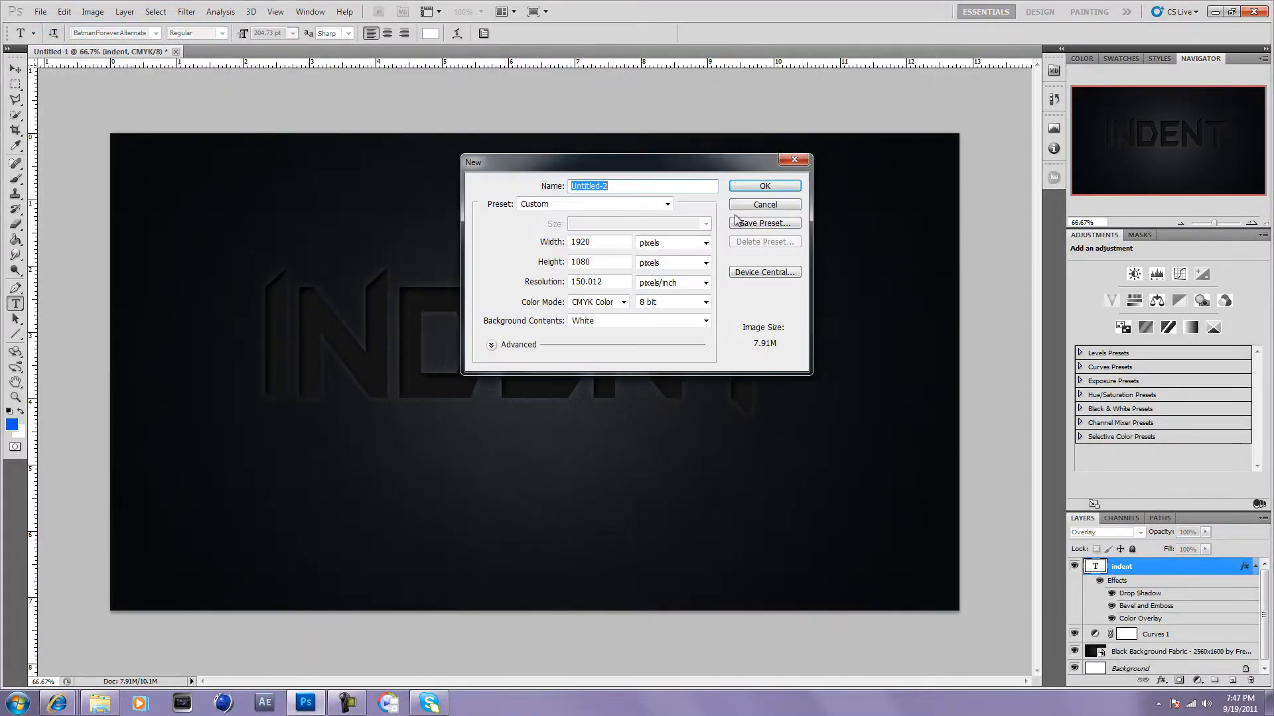
left_click(756, 188)
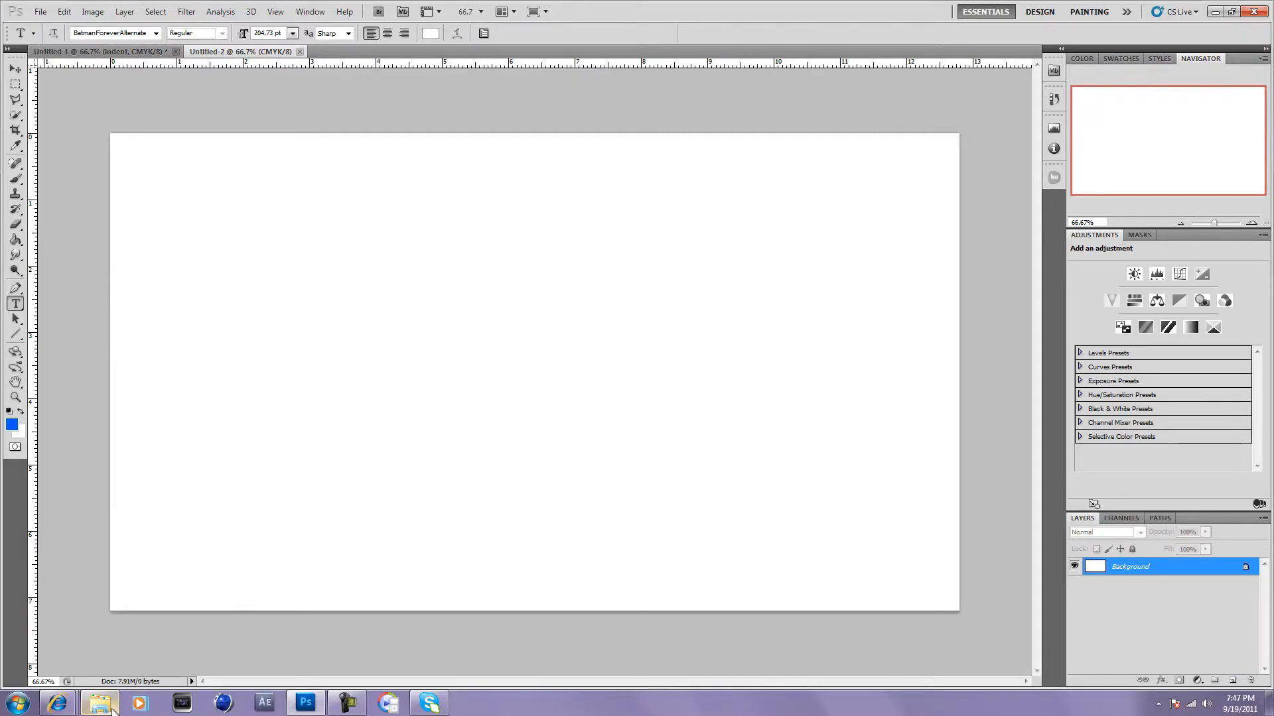
- Place the Black Background Fabric 2560x1600 image from the Textures folder into the new document
mouse_move(111, 710)
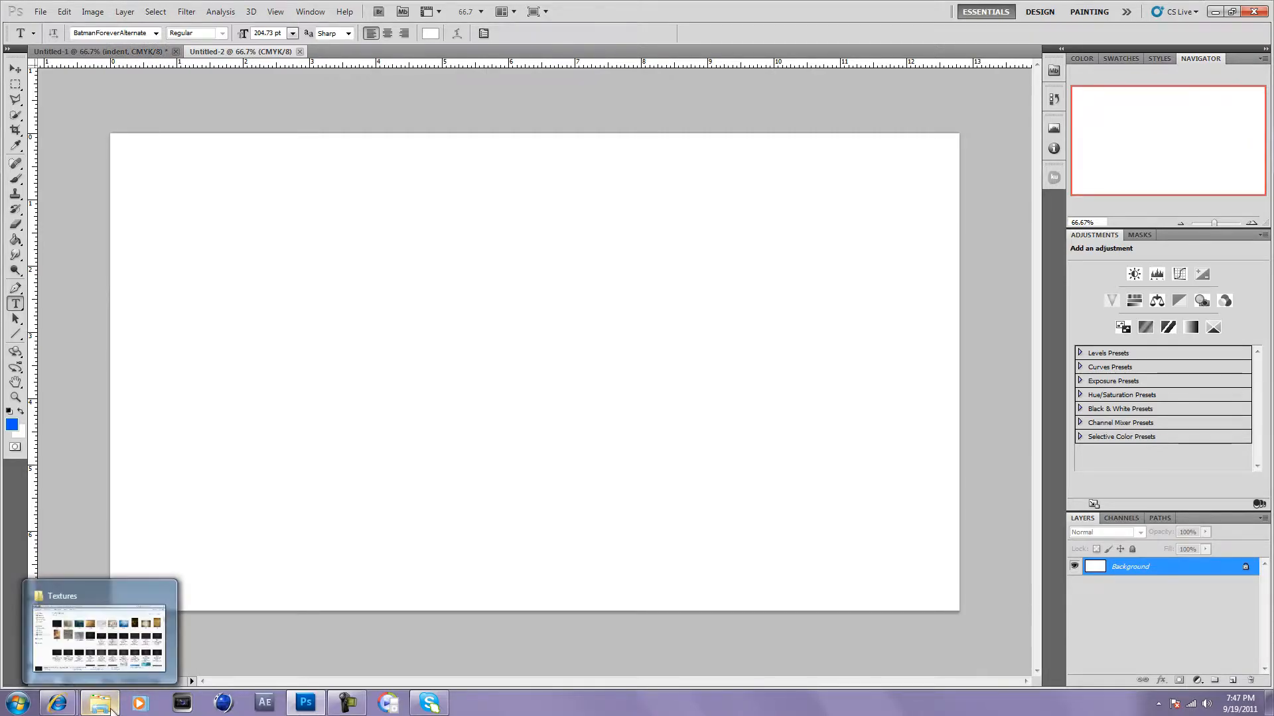
left_click(106, 657)
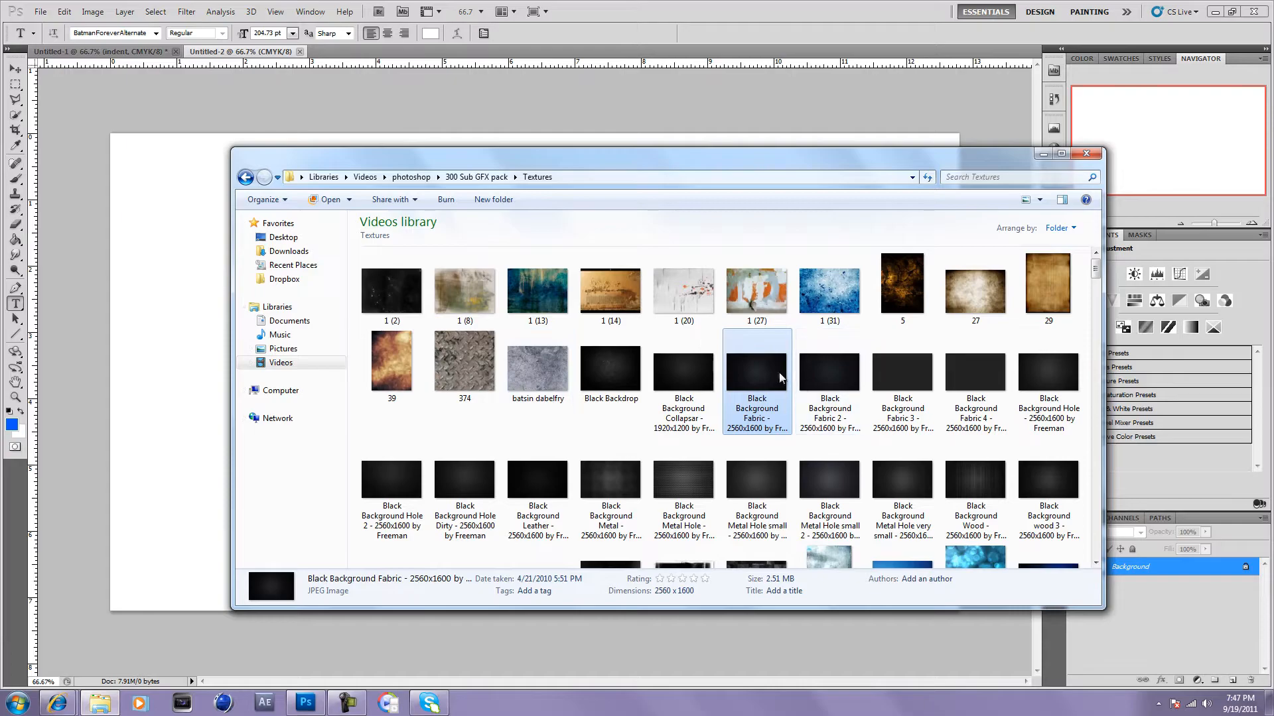
left_click_drag(773, 371, 208, 293)
- Look through the 300 Sub GFX pack folder and its Textures images, then return to the document
left_click(100, 703)
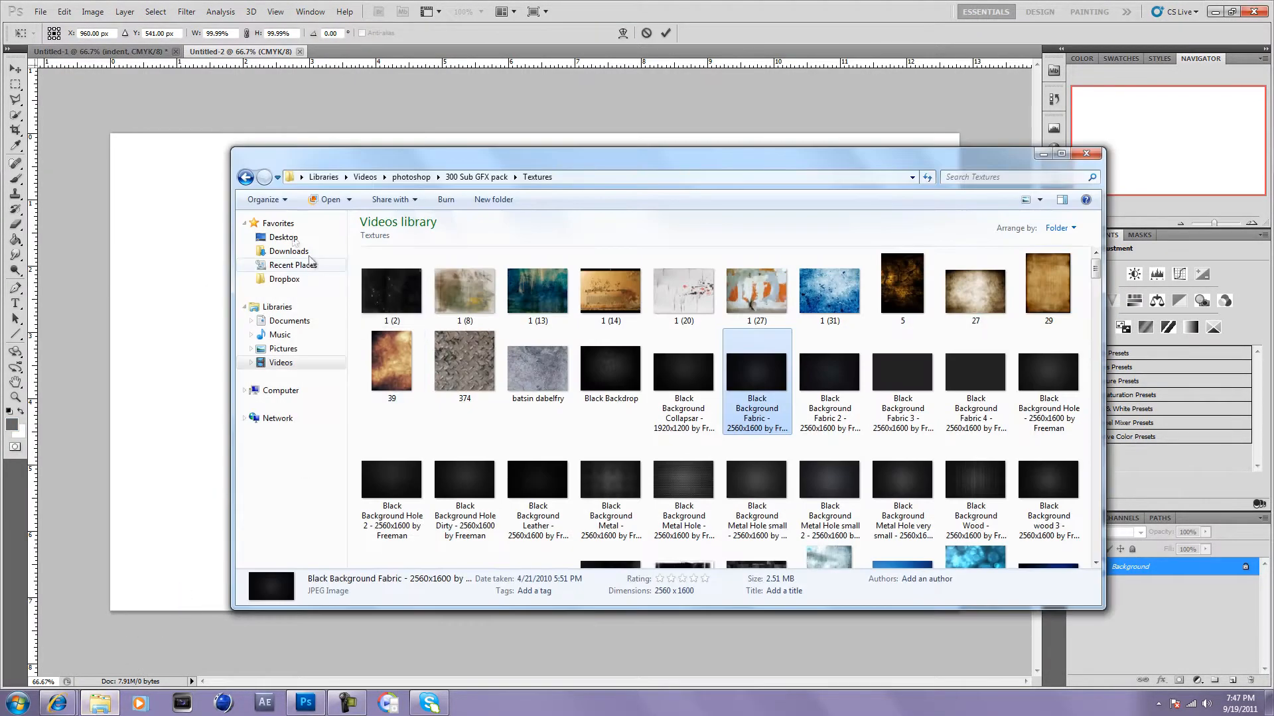
left_click(245, 177)
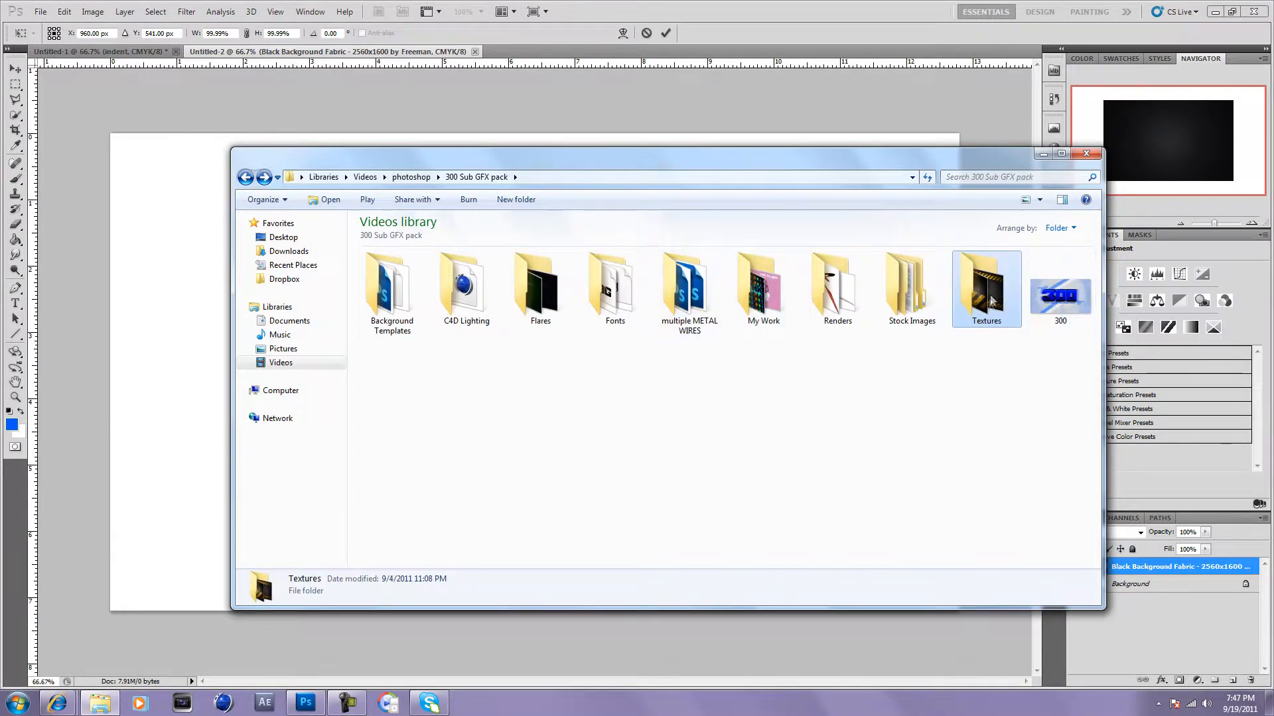
left_click(594, 403)
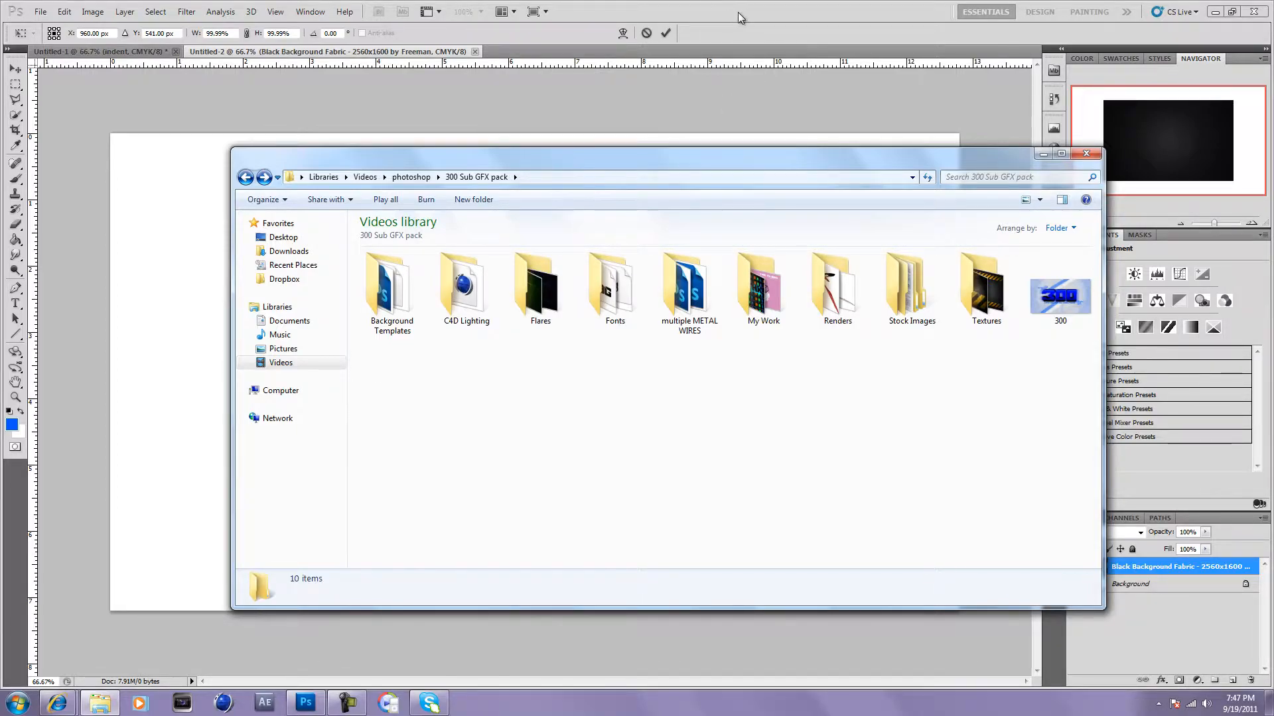
double_click(990, 309)
scroll(630, 458, "down", 5)
scroll(630, 458, "down", 10)
scroll(631, 455, "up", 15)
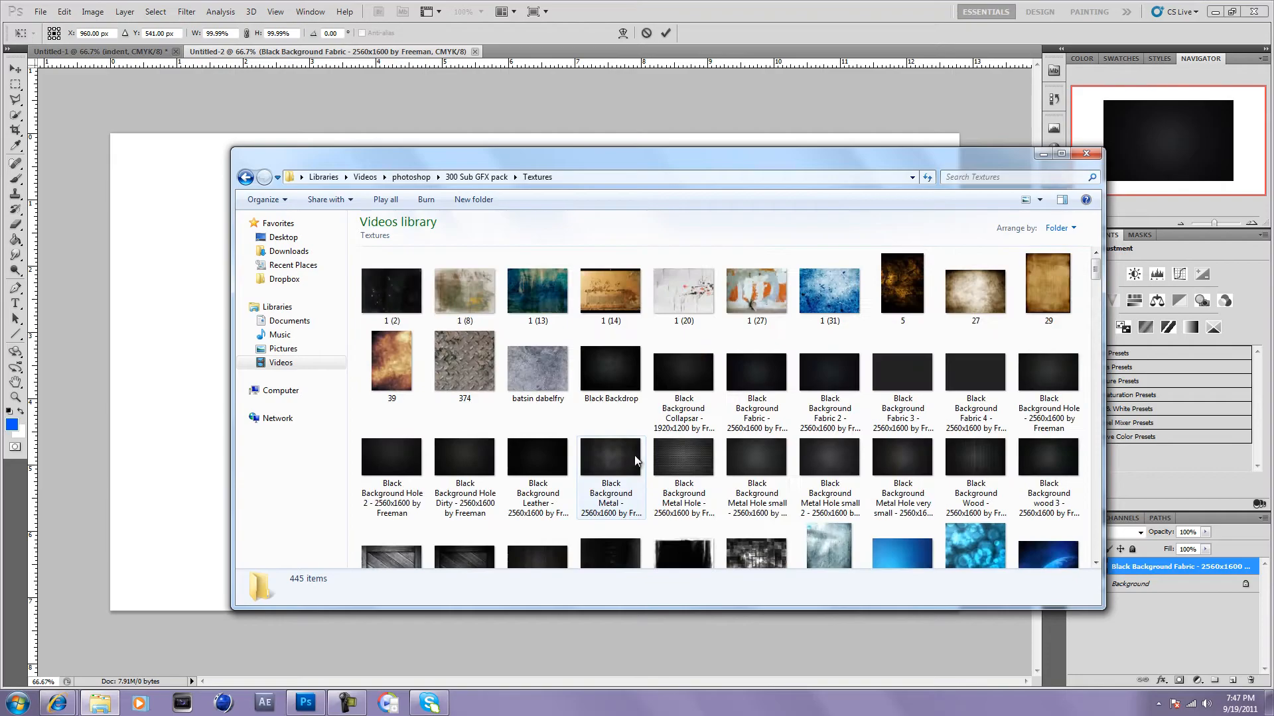
left_click(755, 378)
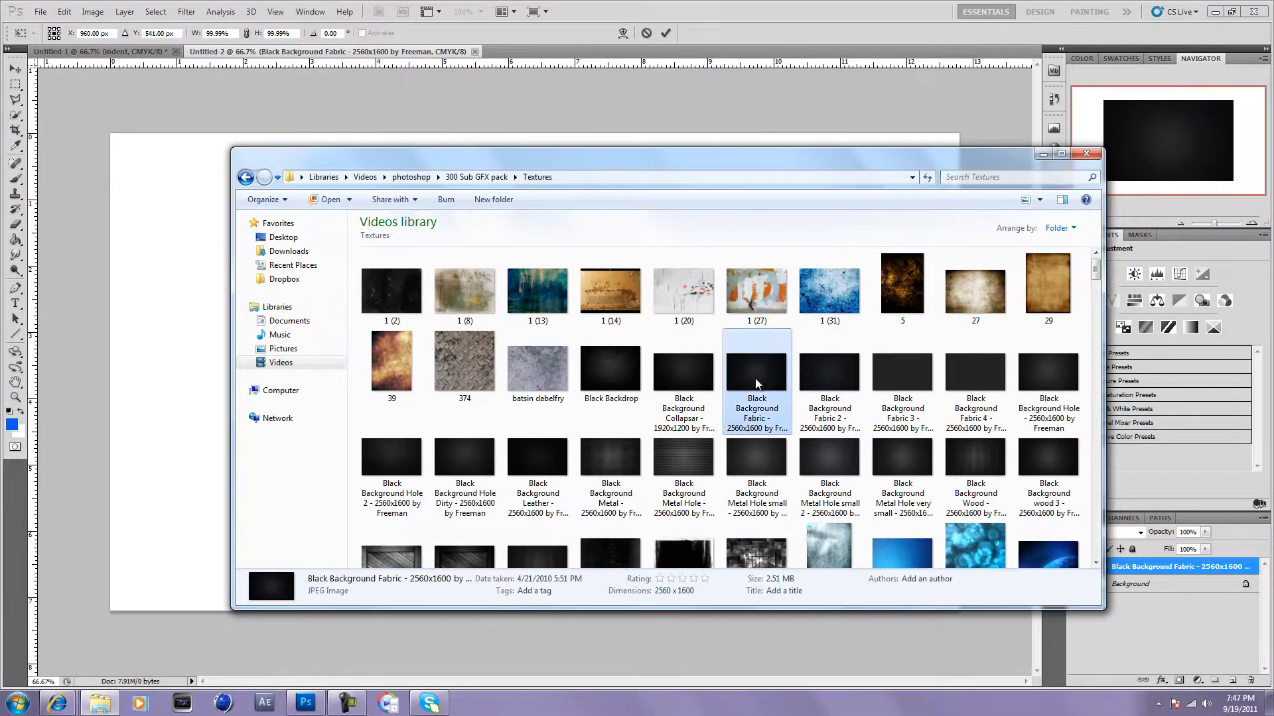
left_click(201, 302)
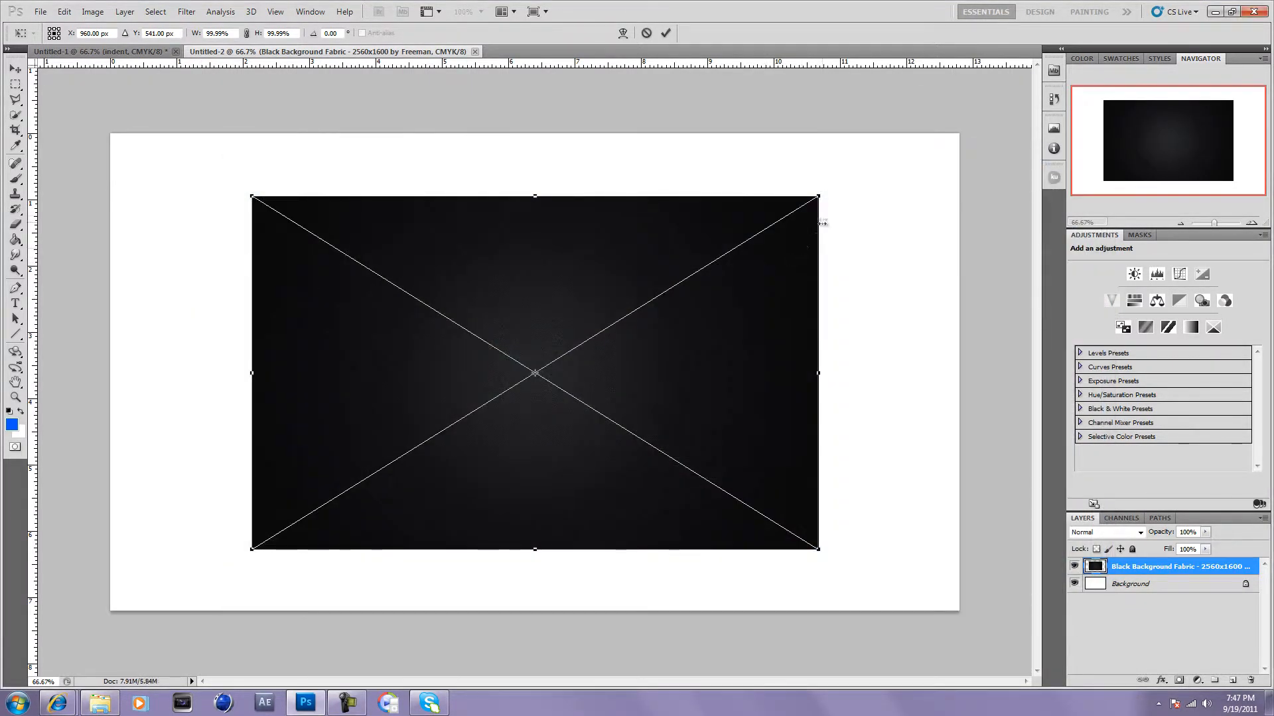
- Stretch the placed fabric texture to cover the entire canvas and commit the placement
left_click_drag(818, 197, 960, 135)
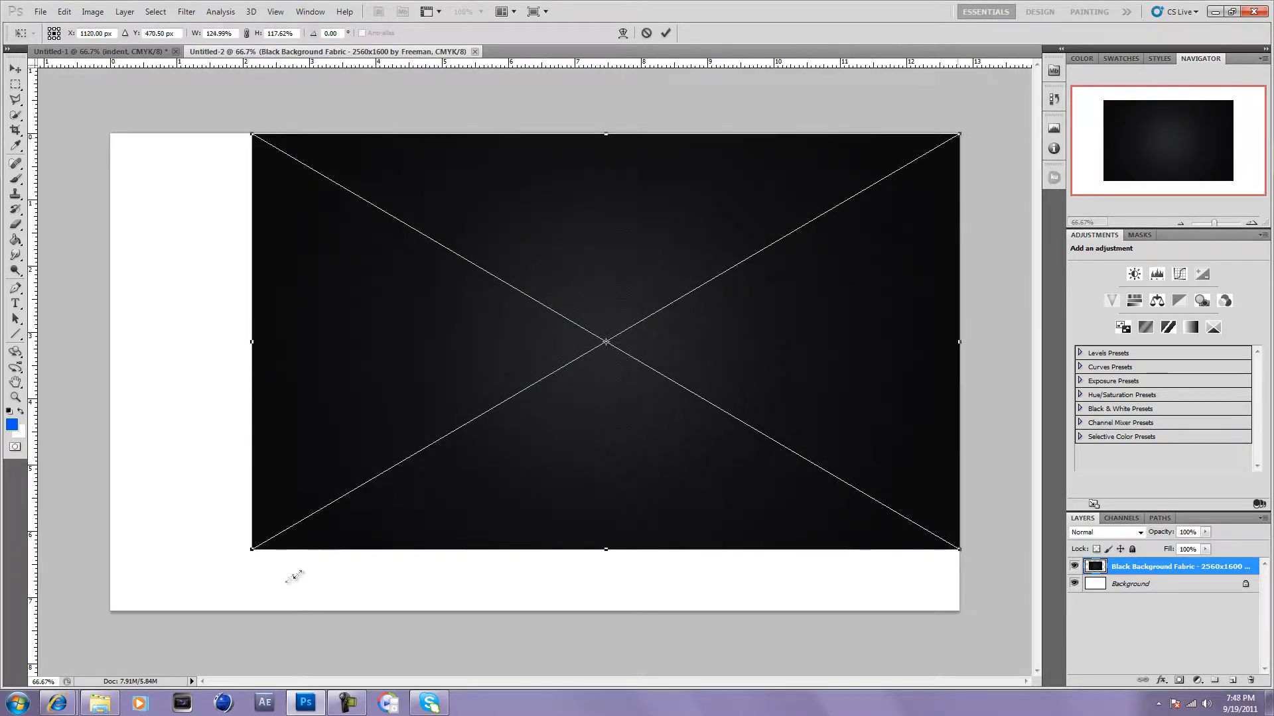
left_click_drag(250, 549, 128, 591)
right_click(150, 341)
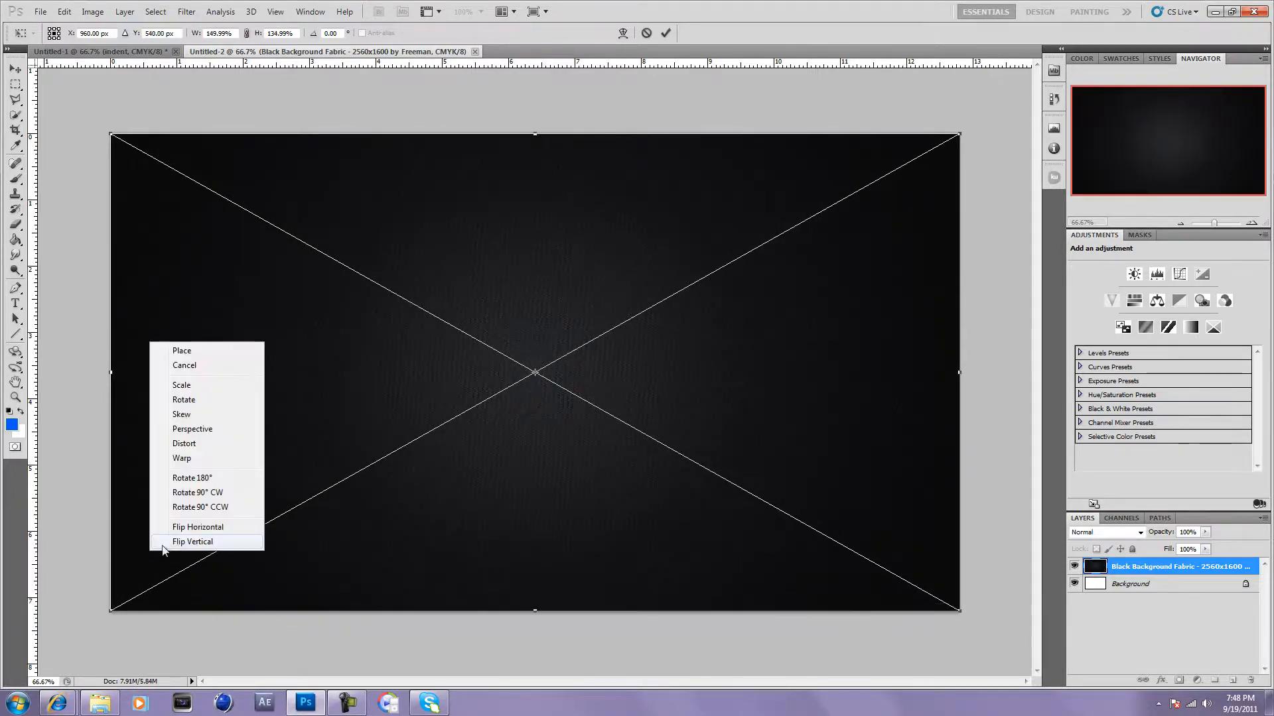
left_click(222, 351)
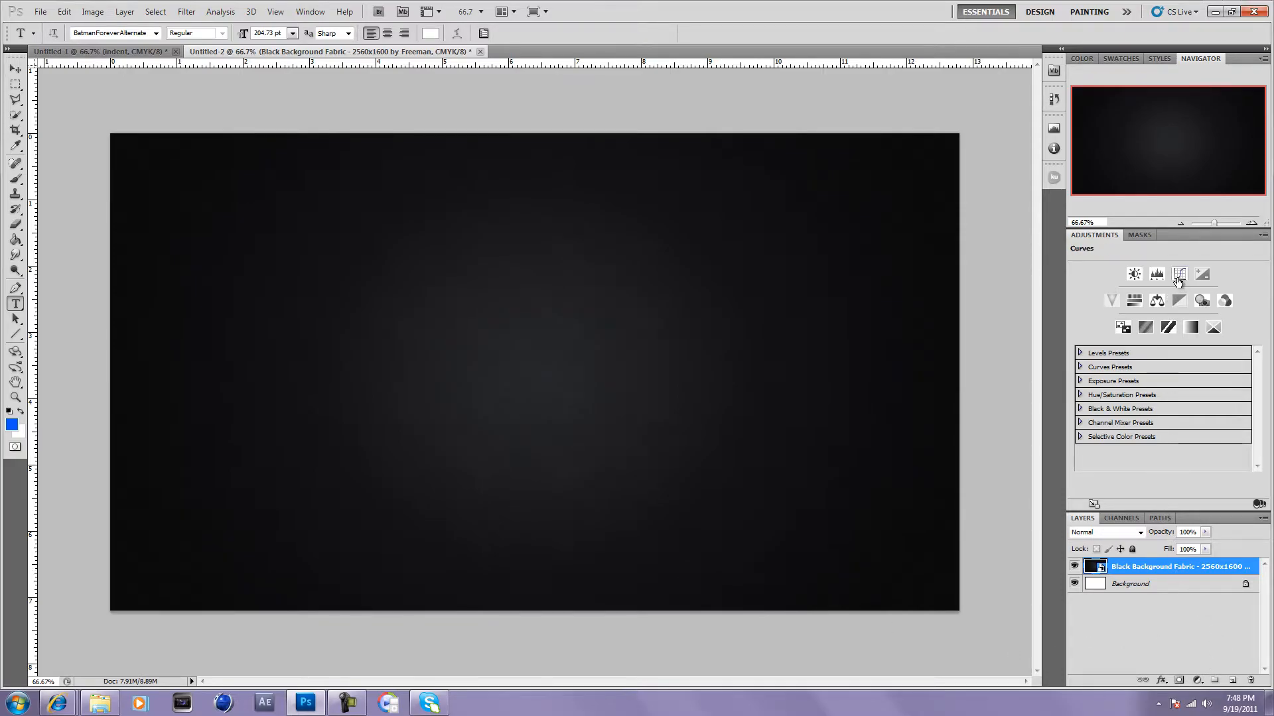
- Add a Curves adjustment layer, pulling the lower part of the curve down and anchoring an upper point at input 76, output 76
left_click(1179, 277)
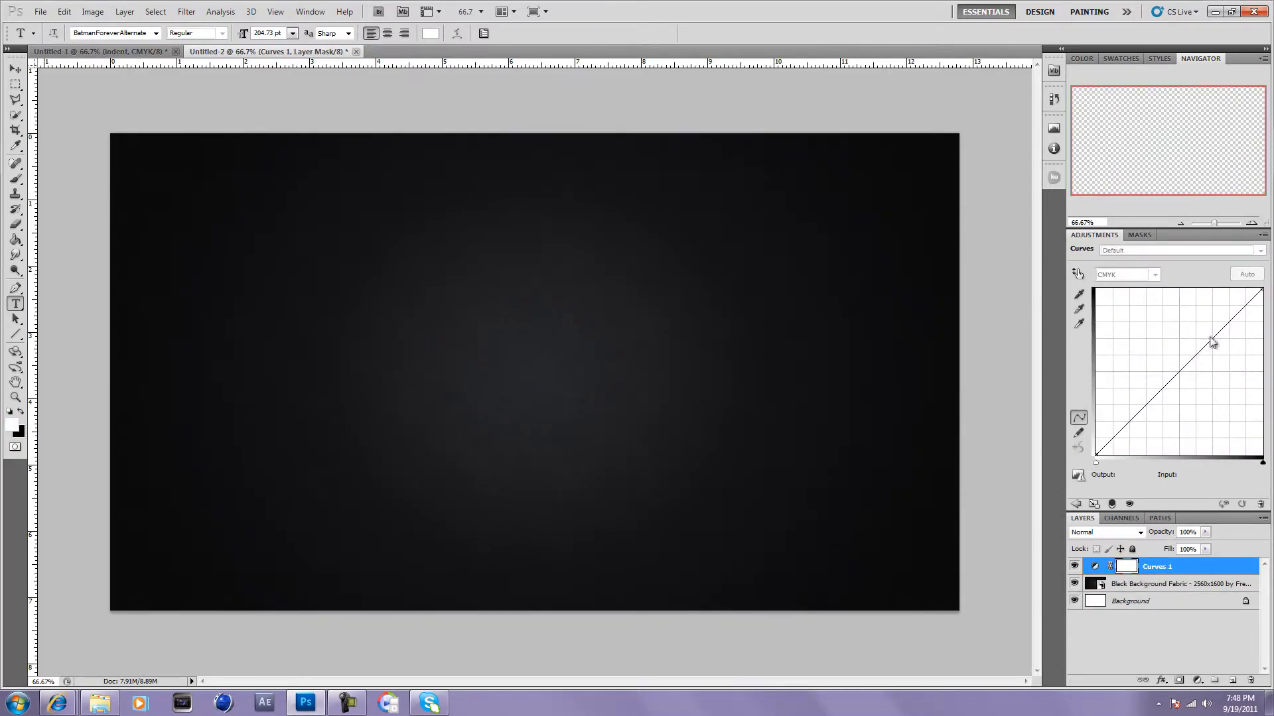
left_click_drag(1146, 414, 1136, 432)
left_click_drag(1223, 328, 1222, 329)
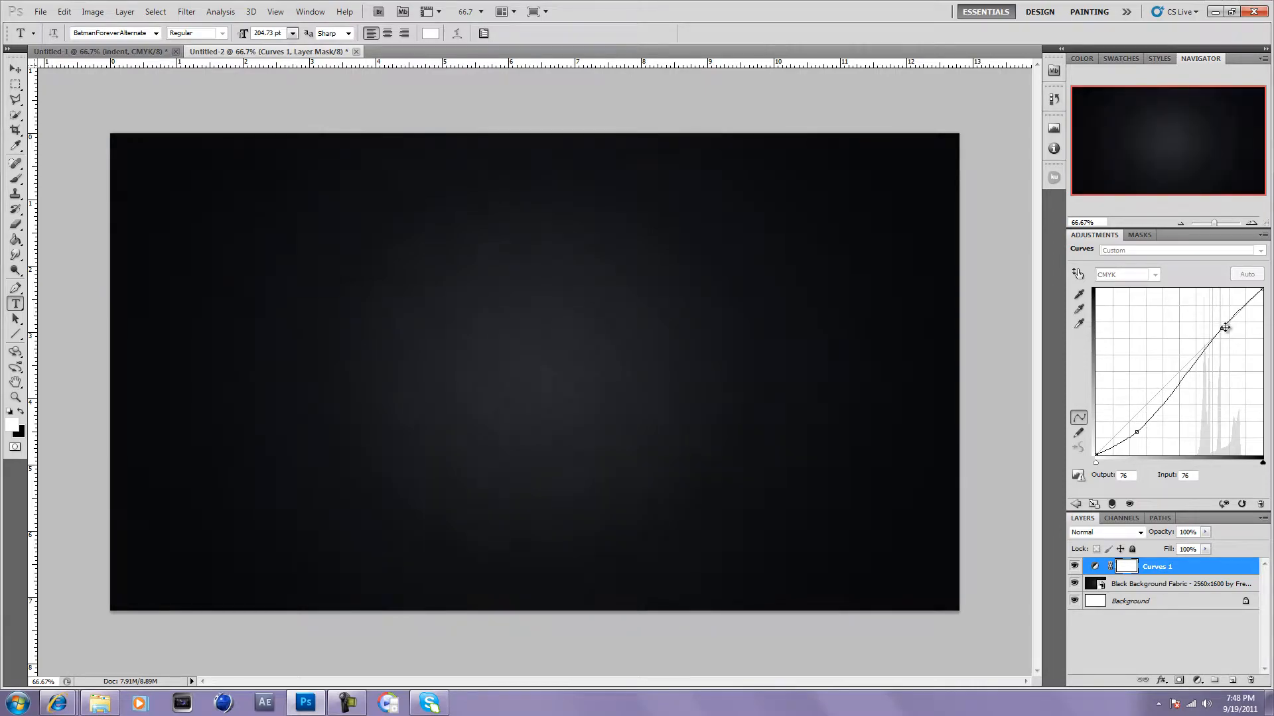
left_click(1138, 431)
left_click(1164, 613)
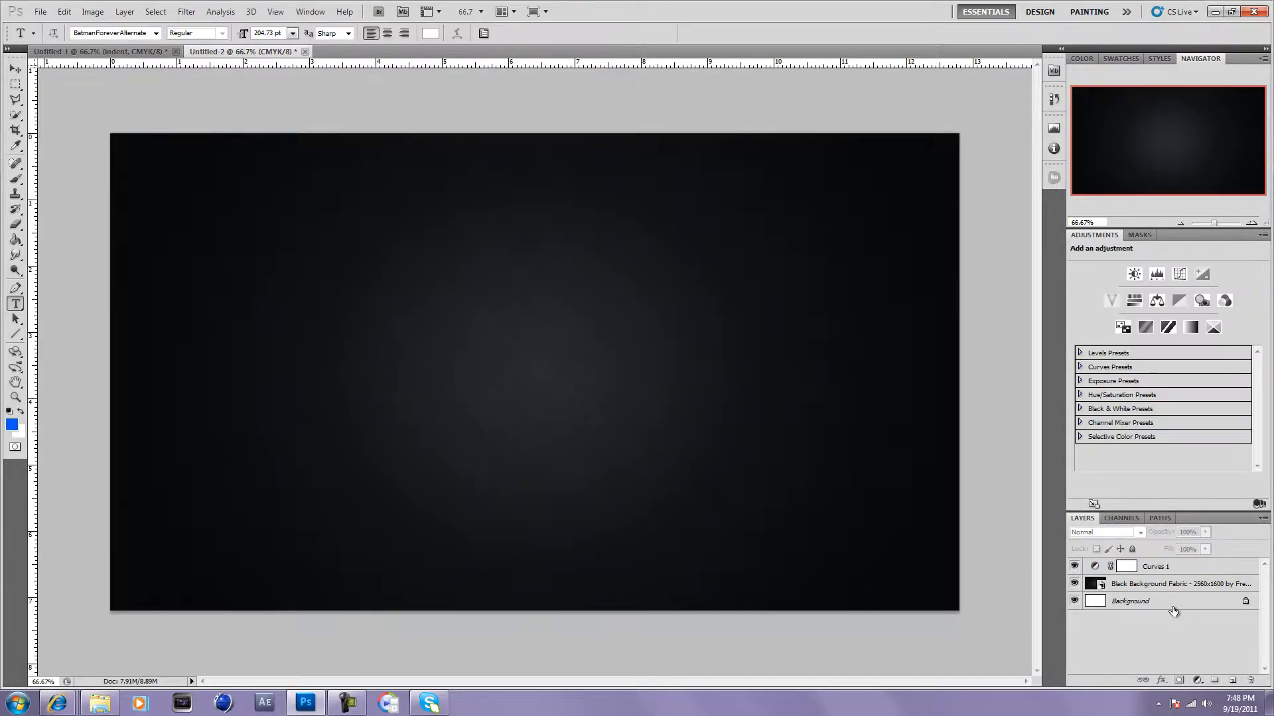
left_click(1144, 569)
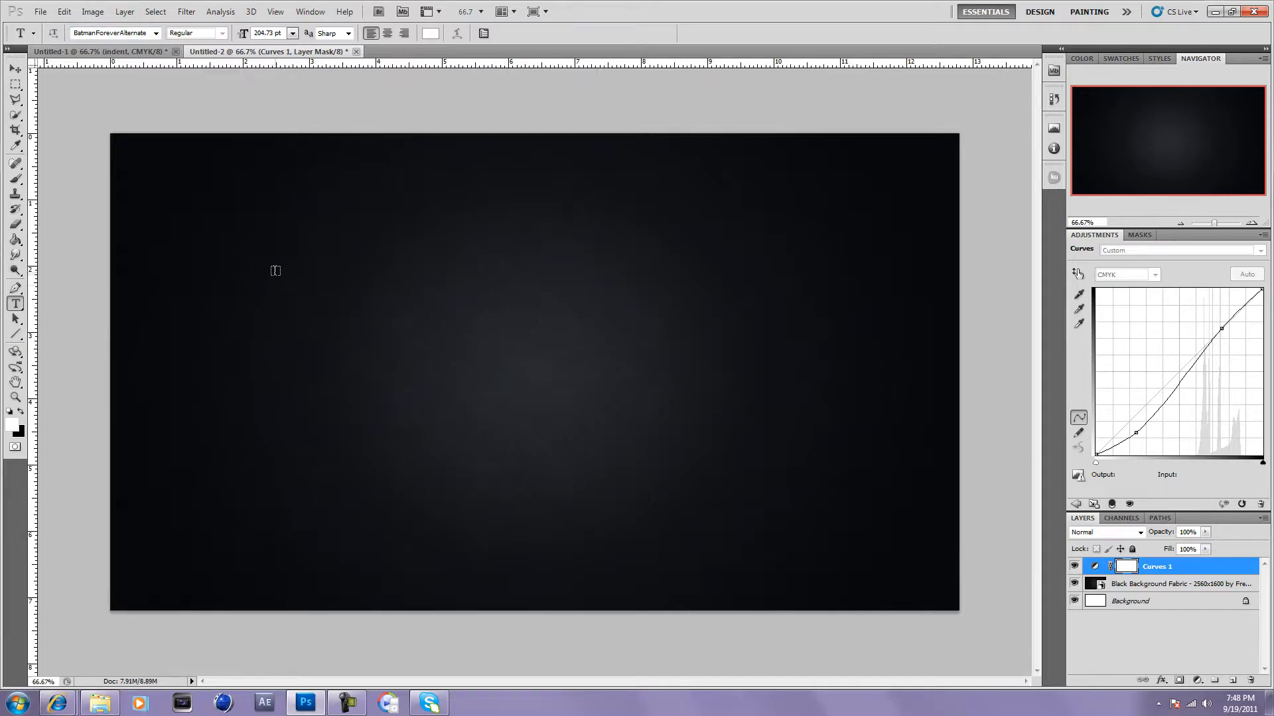
- Add the white text INDENT in 138 pt BatmanForeverAlternate across the middle of the canvas, widening the text box to fit
left_click_drag(441, 351, 828, 475)
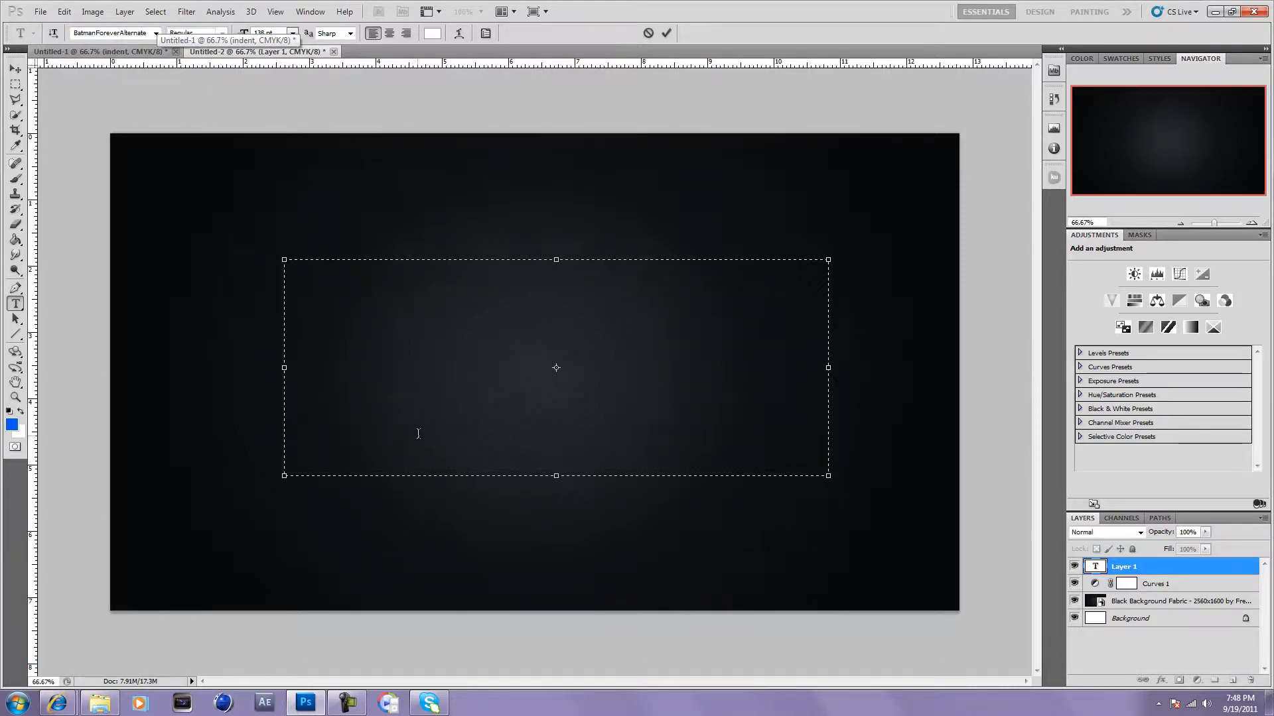
type("IN")
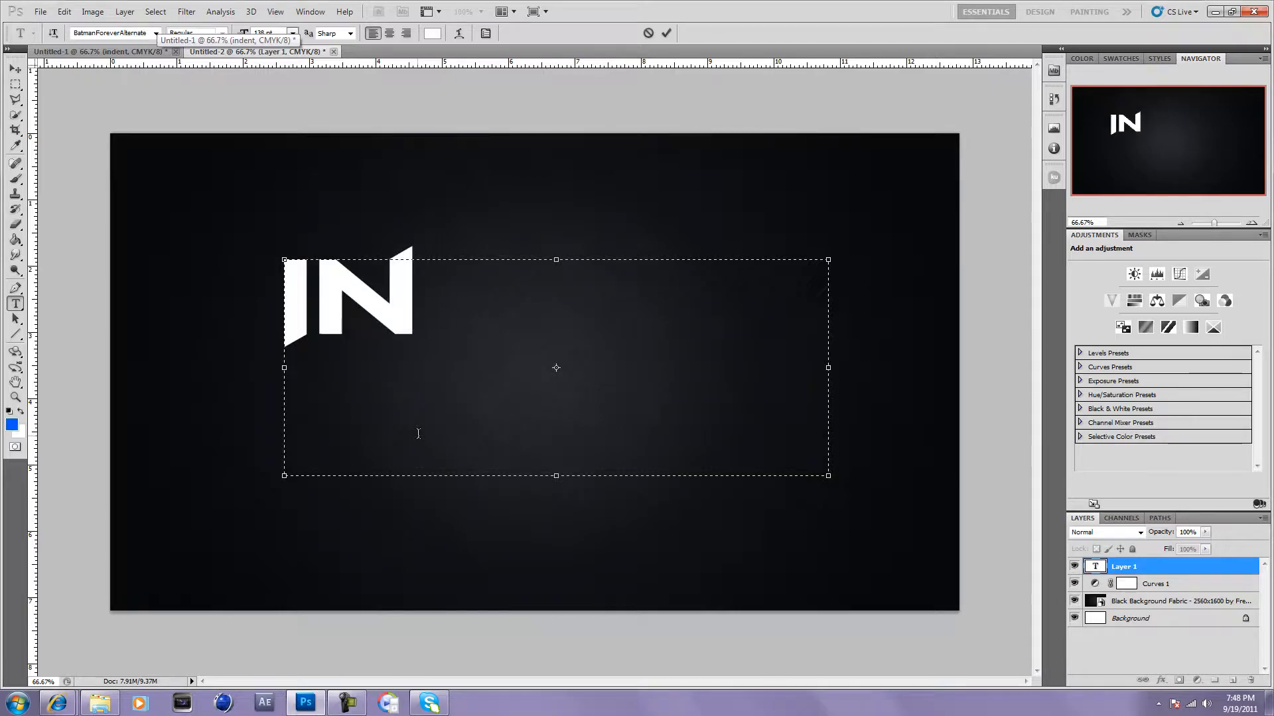
type("DEN")
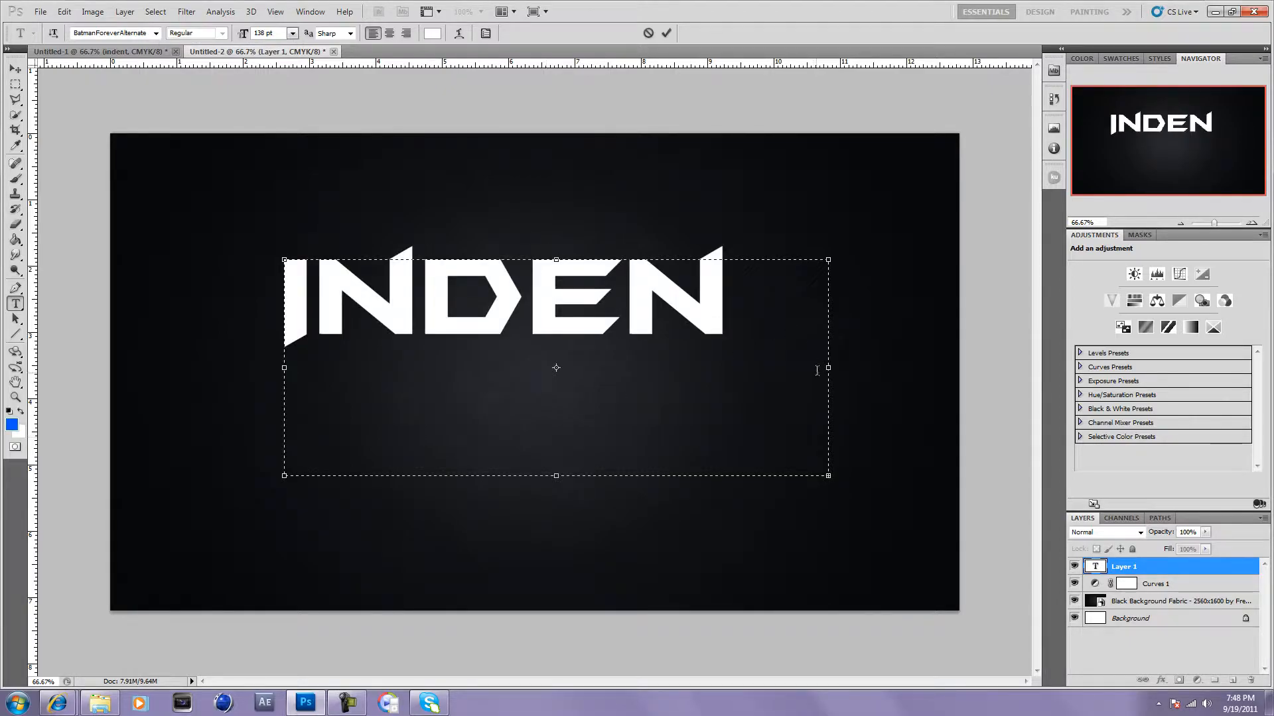
left_click_drag(826, 367, 850, 368)
type("T")
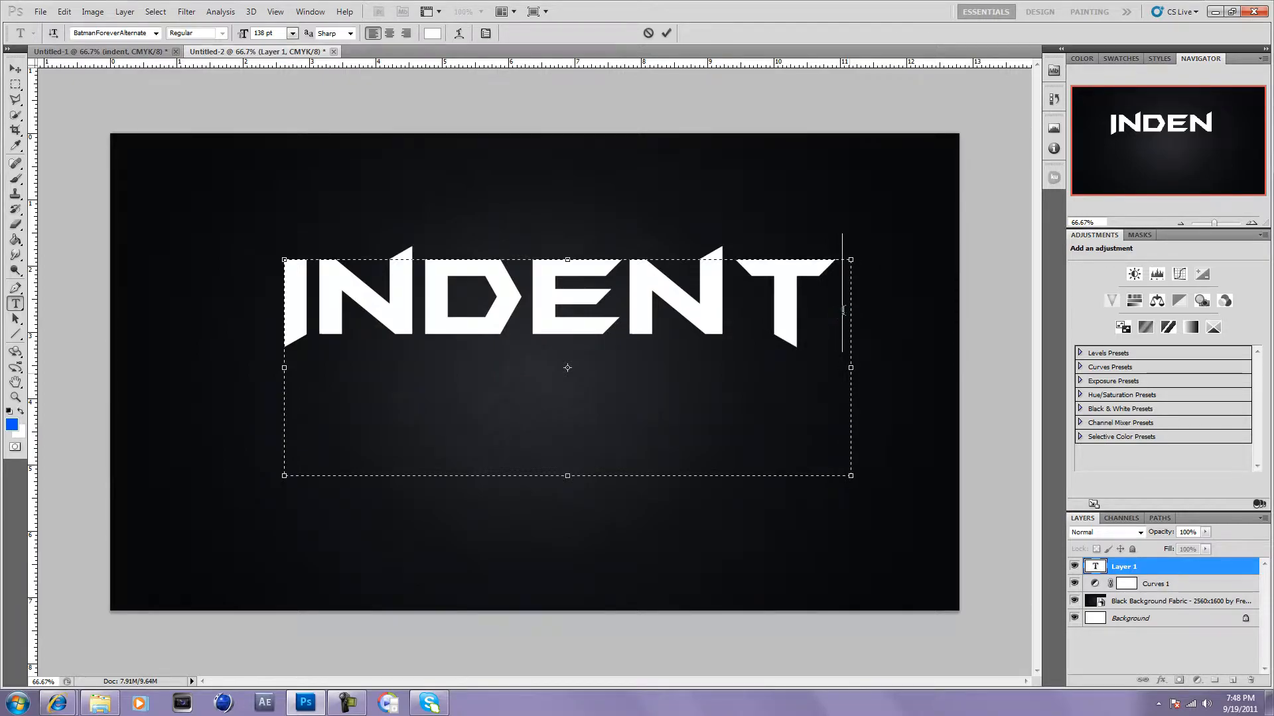
left_click(666, 33)
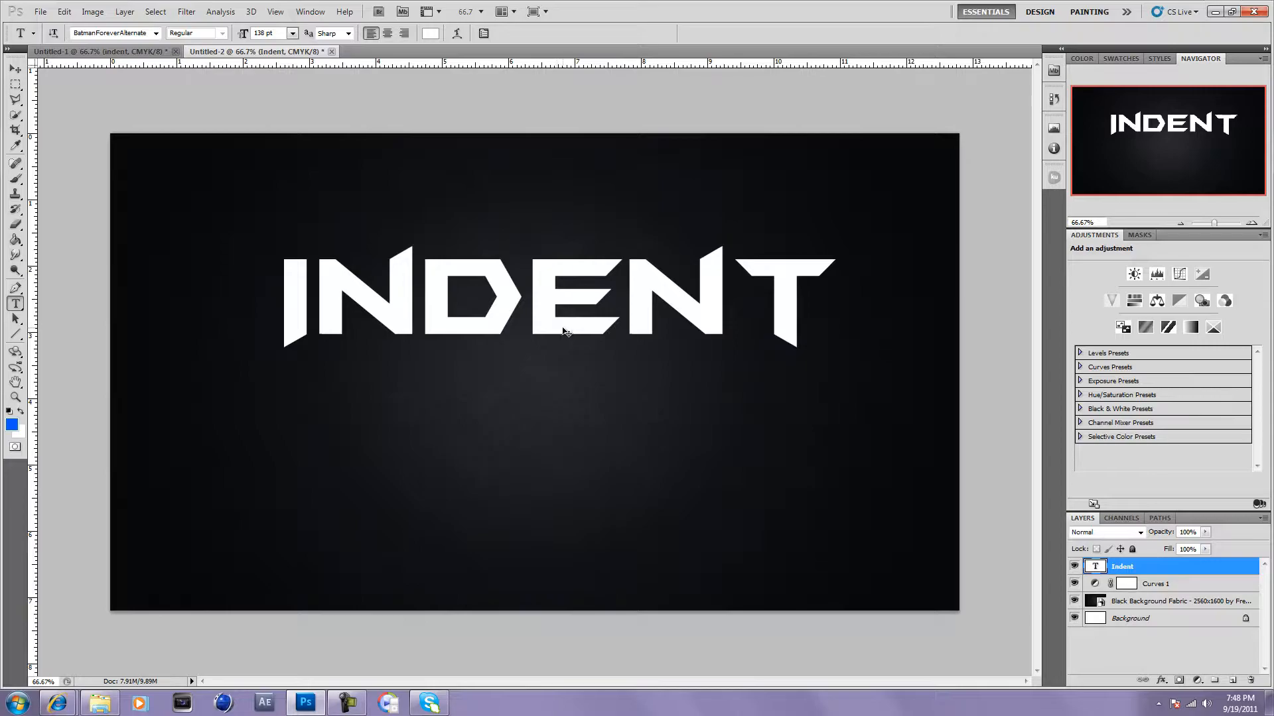
- Free-transform the INDENT text to about 98.6% width and 145% height, center it on the canvas, and commit the transform
key("ctrl+t")
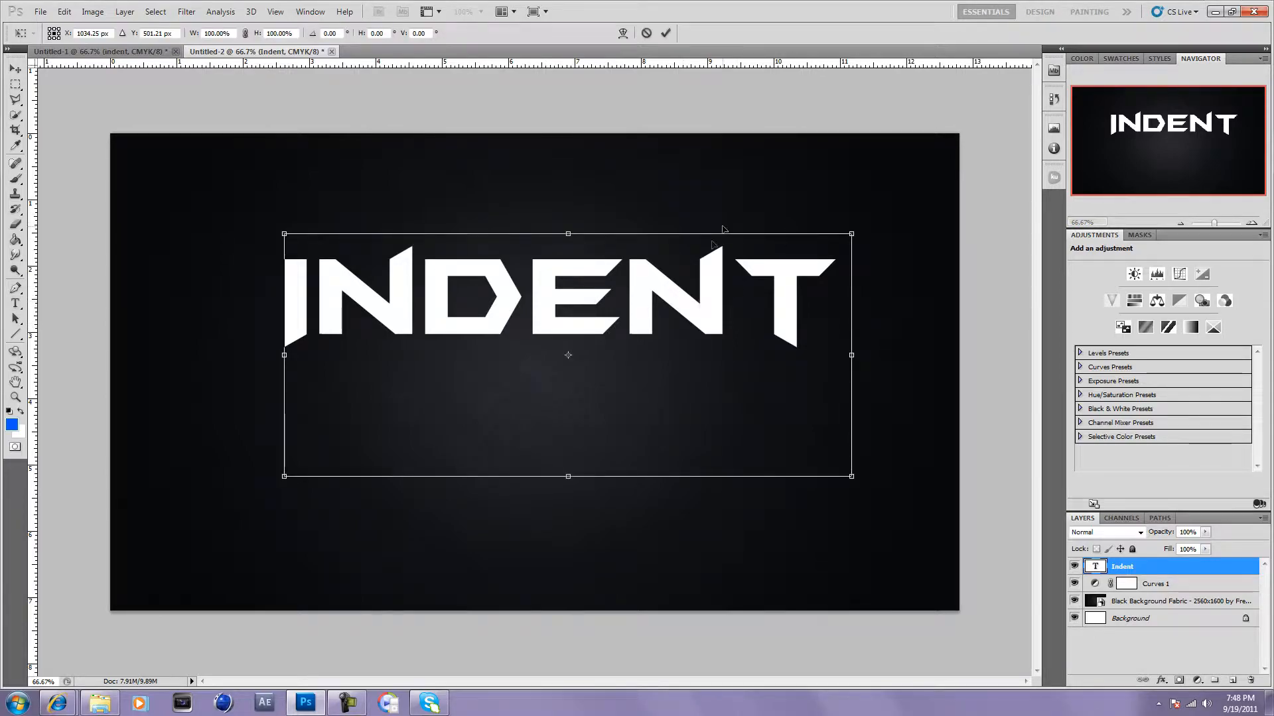
left_click_drag(854, 355, 790, 355)
left_click_drag(792, 230, 830, 189)
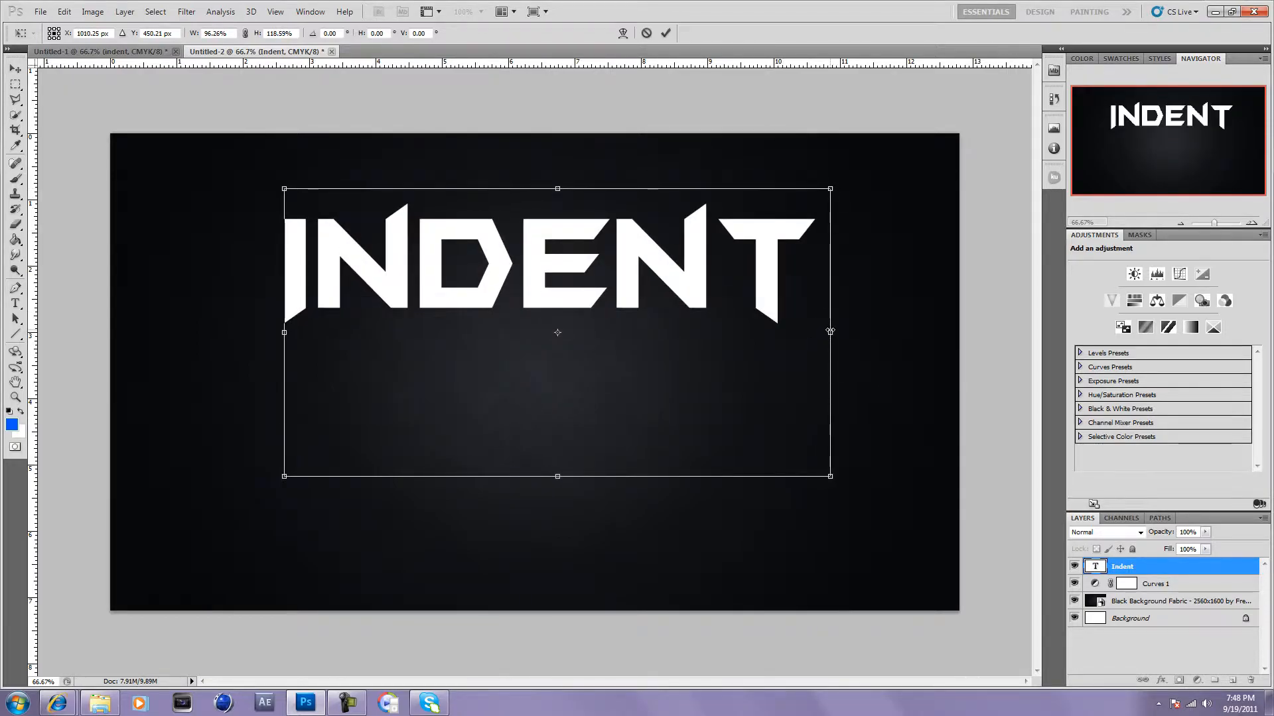
left_click_drag(829, 331, 813, 331)
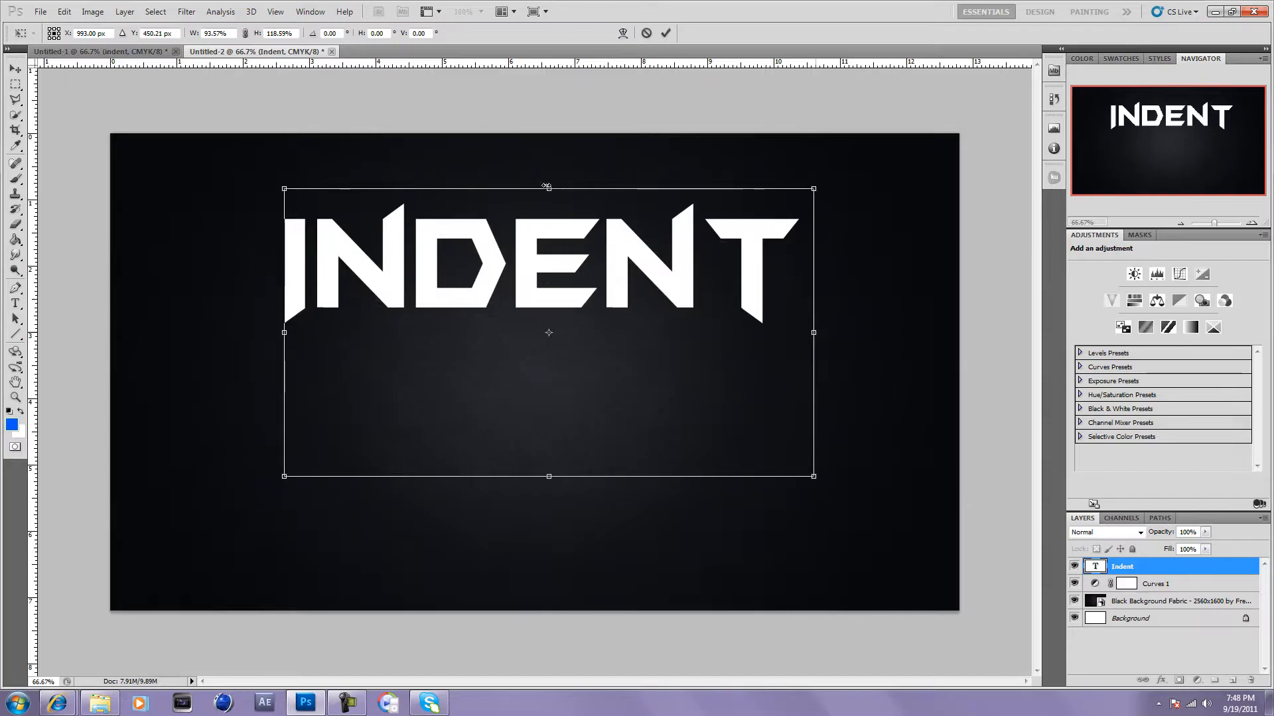
left_click_drag(549, 188, 550, 160)
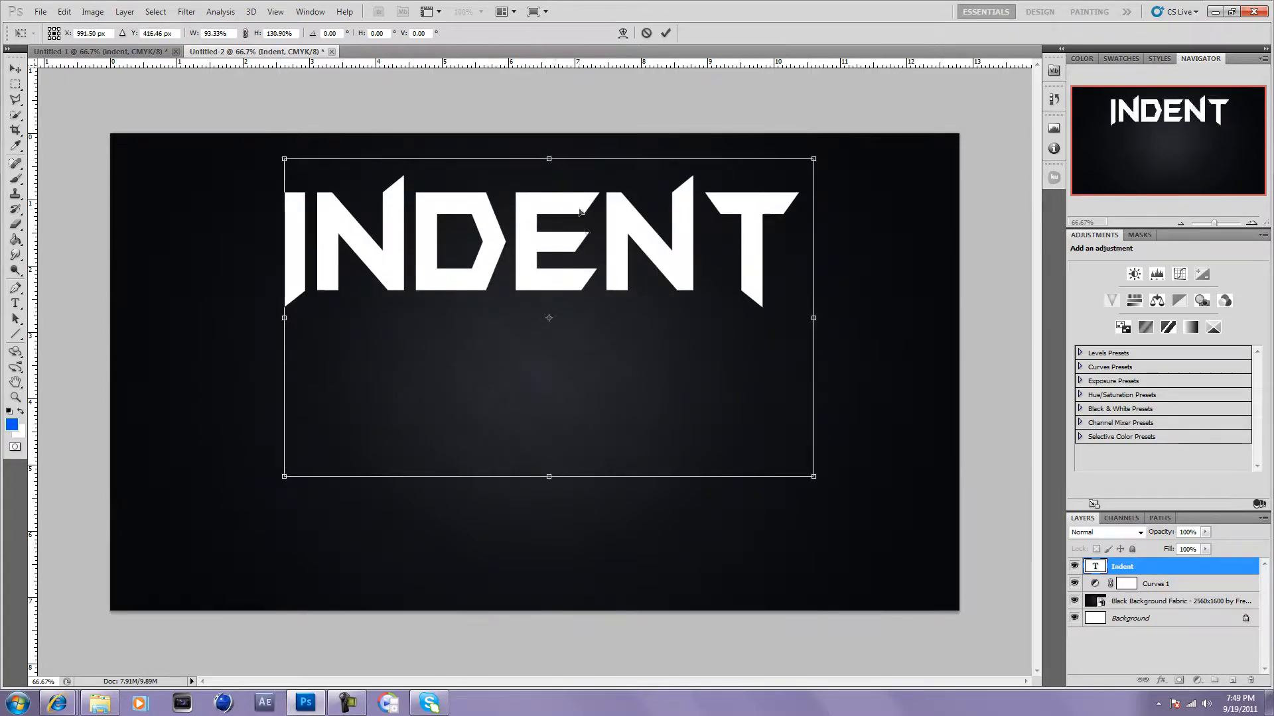
left_click_drag(615, 295, 623, 400)
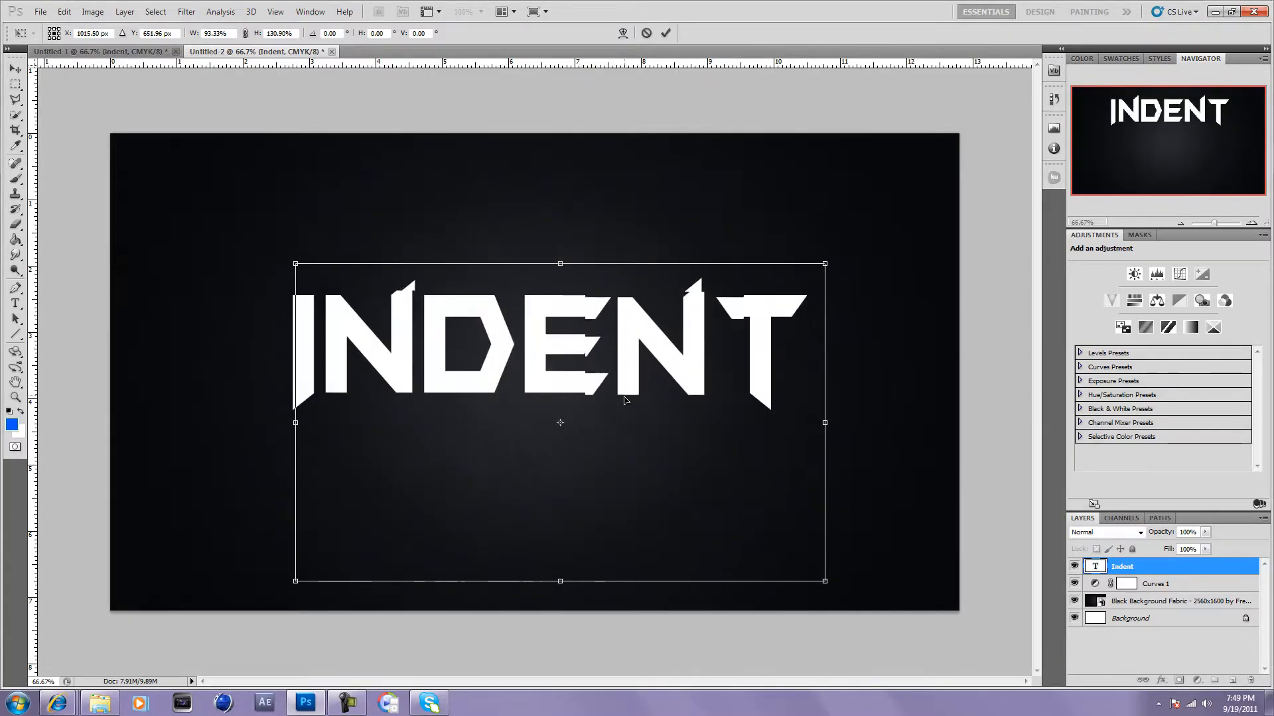
left_click_drag(823, 265, 849, 231)
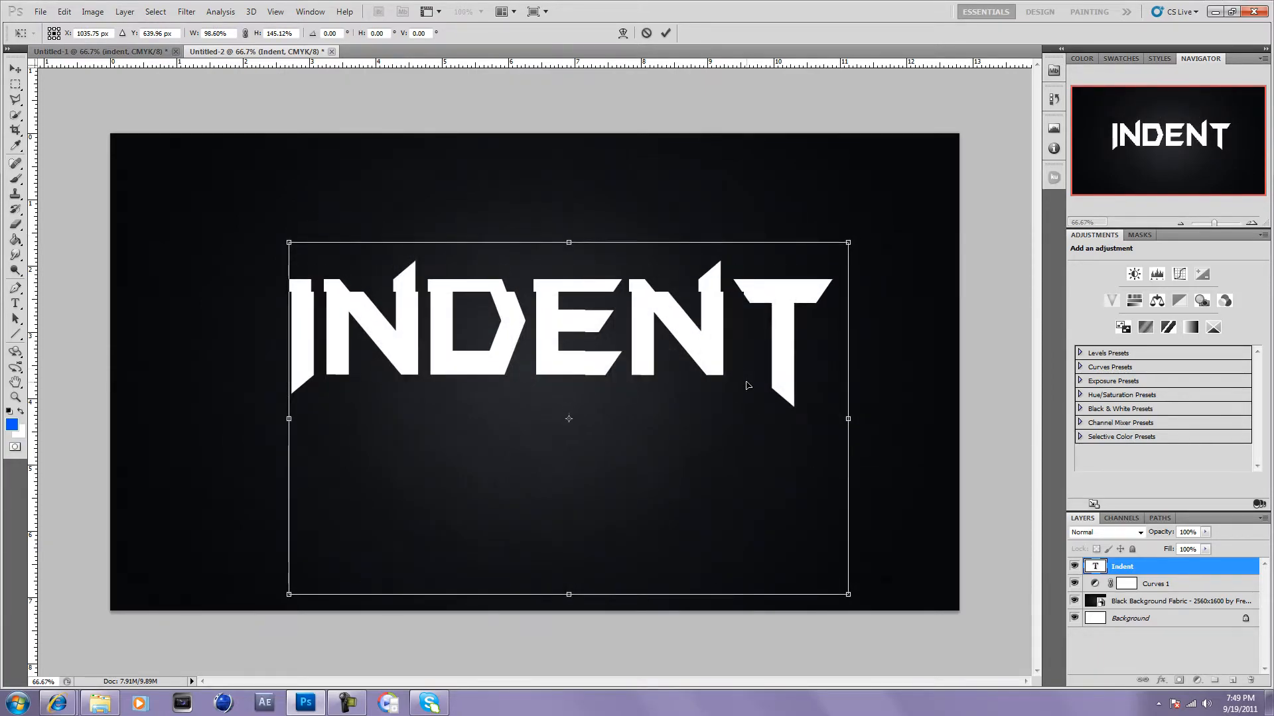
left_click_drag(746, 384, 745, 413)
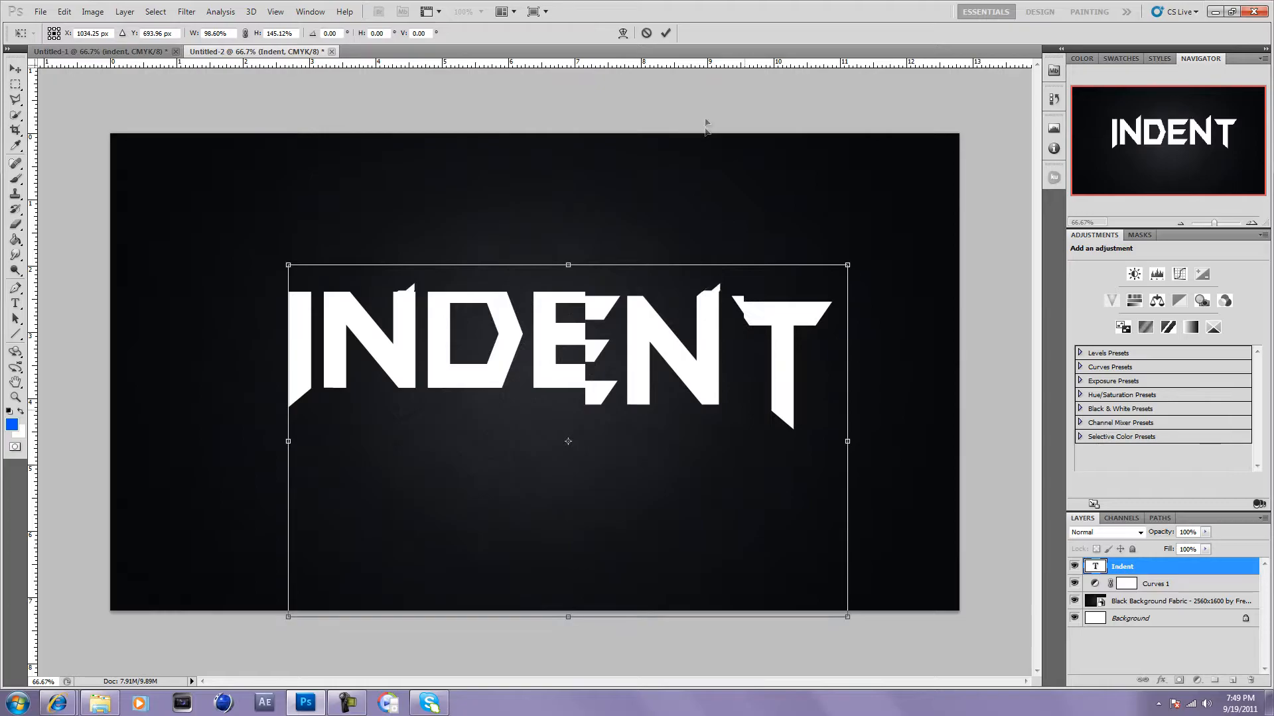
left_click(666, 33)
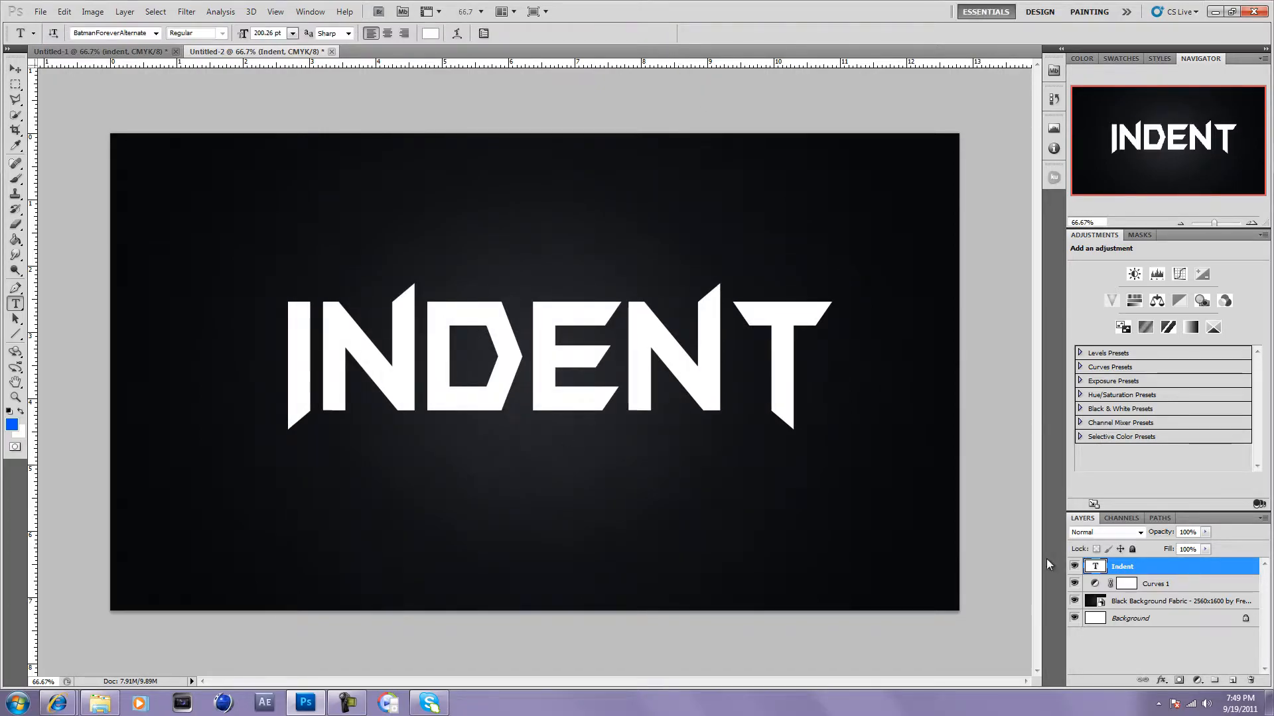
- Open the INDENT layer's blending options and enable Drop Shadow, Bevel and Emboss, and Color Overlay, showing the Color Overlay settings
right_click(1124, 566)
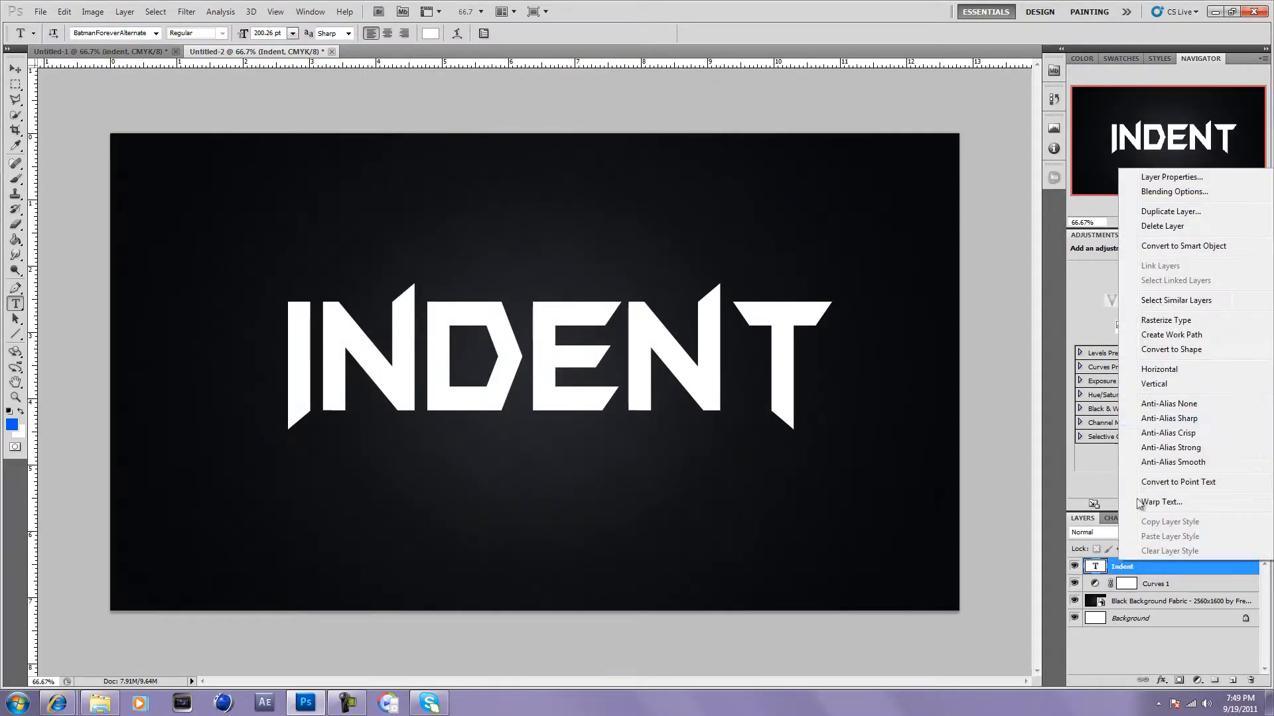
left_click(1172, 191)
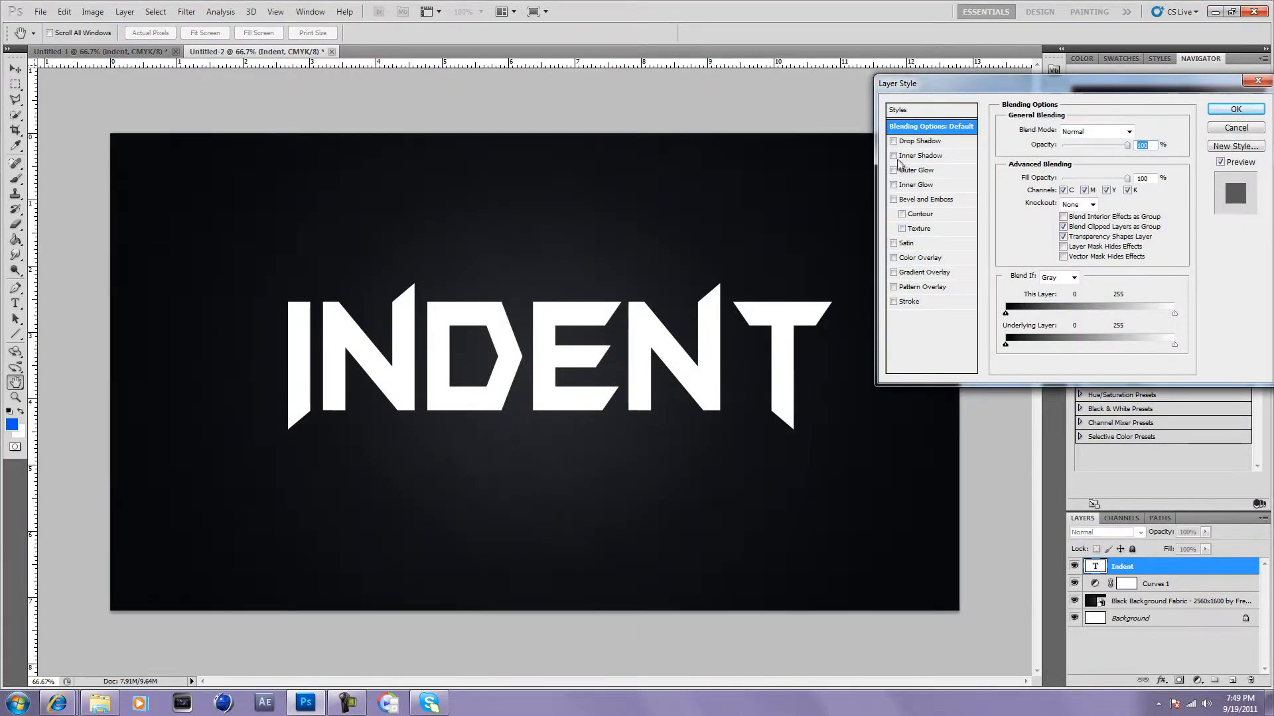
left_click(893, 141)
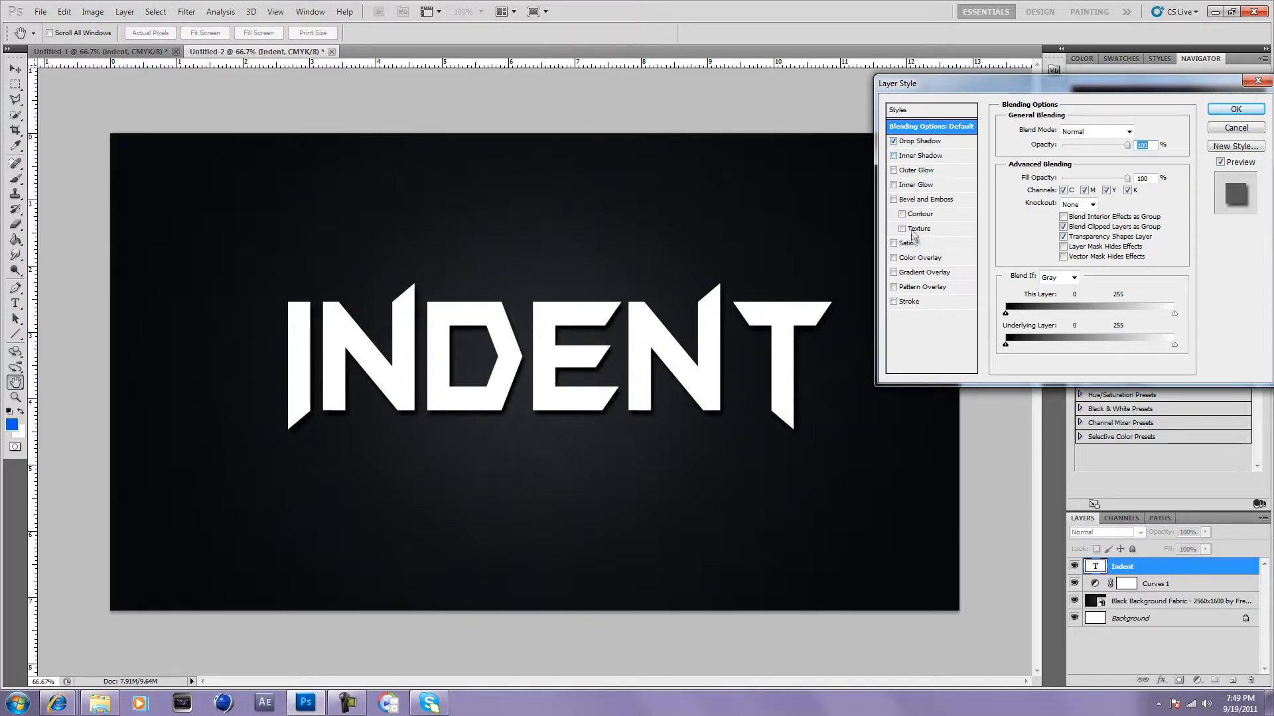
left_click(893, 199)
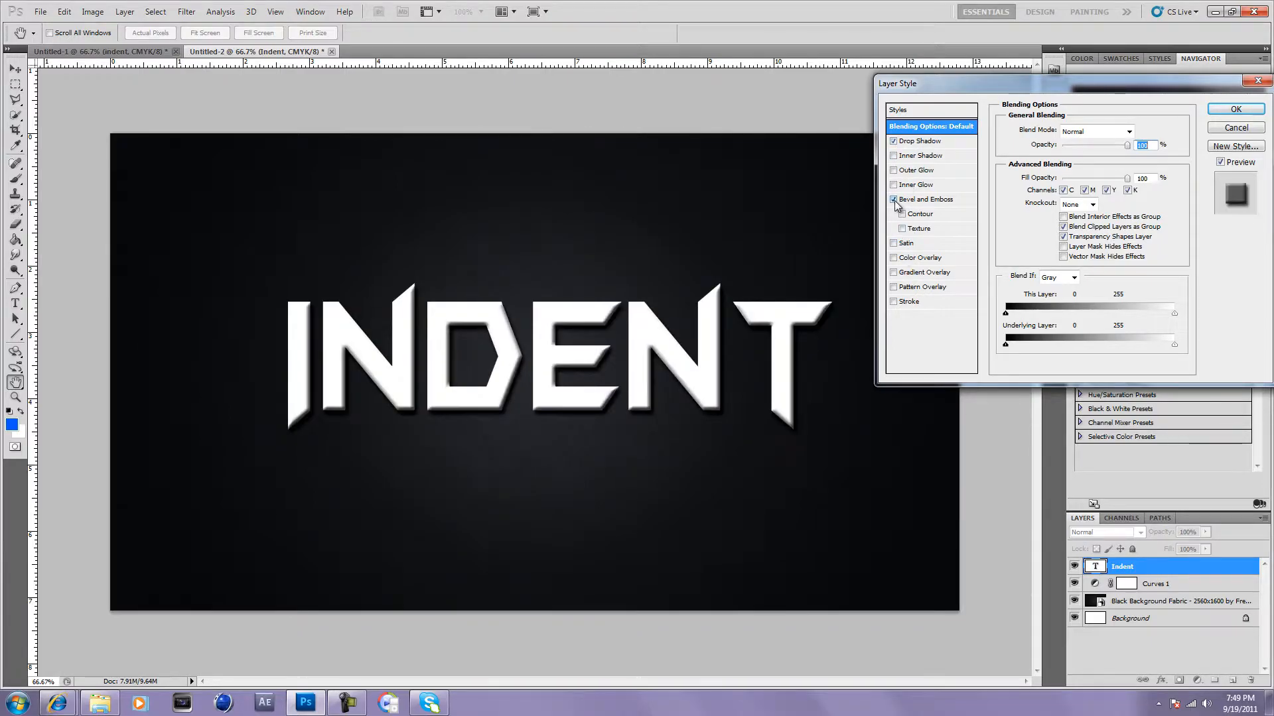
left_click(893, 258)
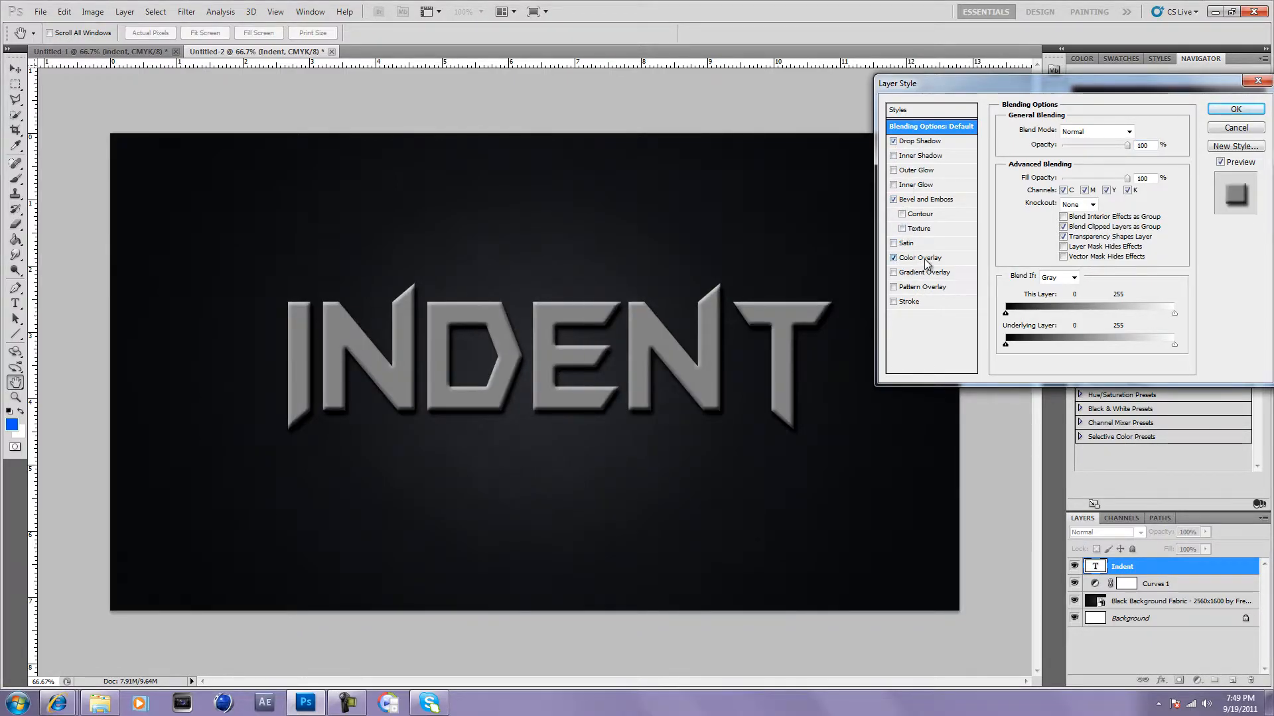
left_click(925, 258)
- Try the Overlay blend mode with a dark gray for the color overlay, then return the blend mode to Normal
left_click(1111, 133)
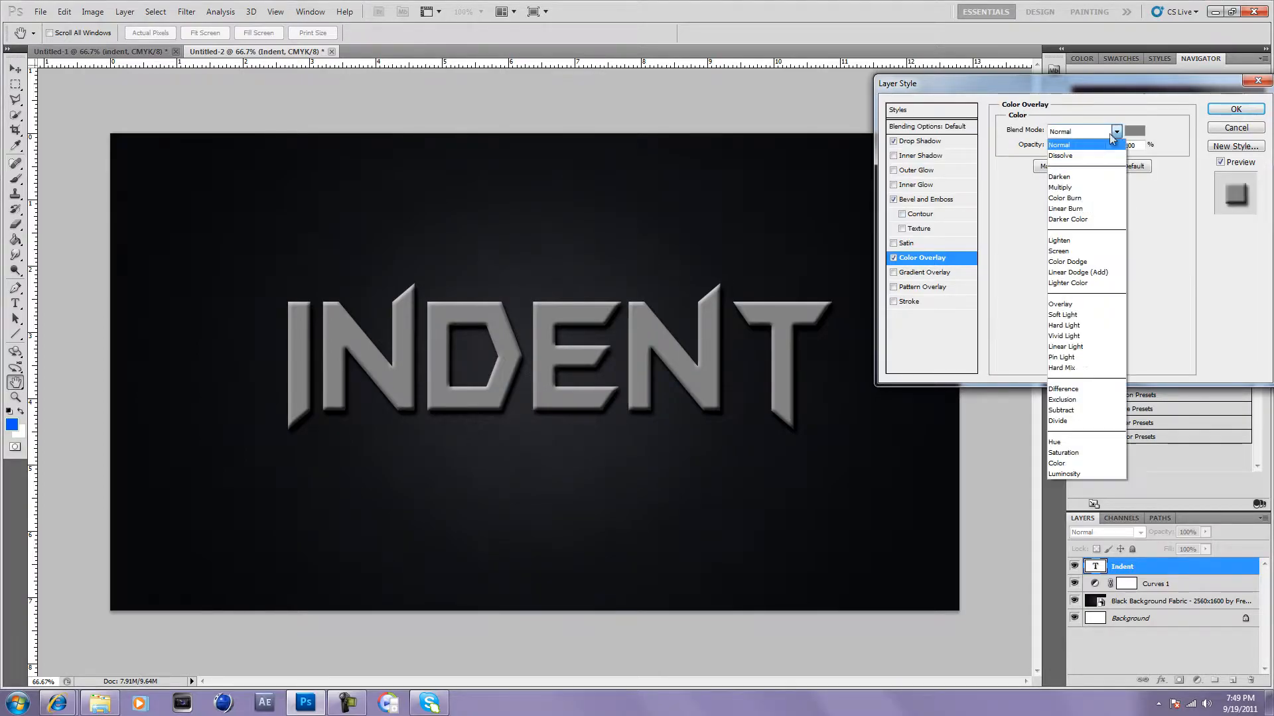
left_click(1096, 302)
left_click(1132, 132)
left_click(895, 301)
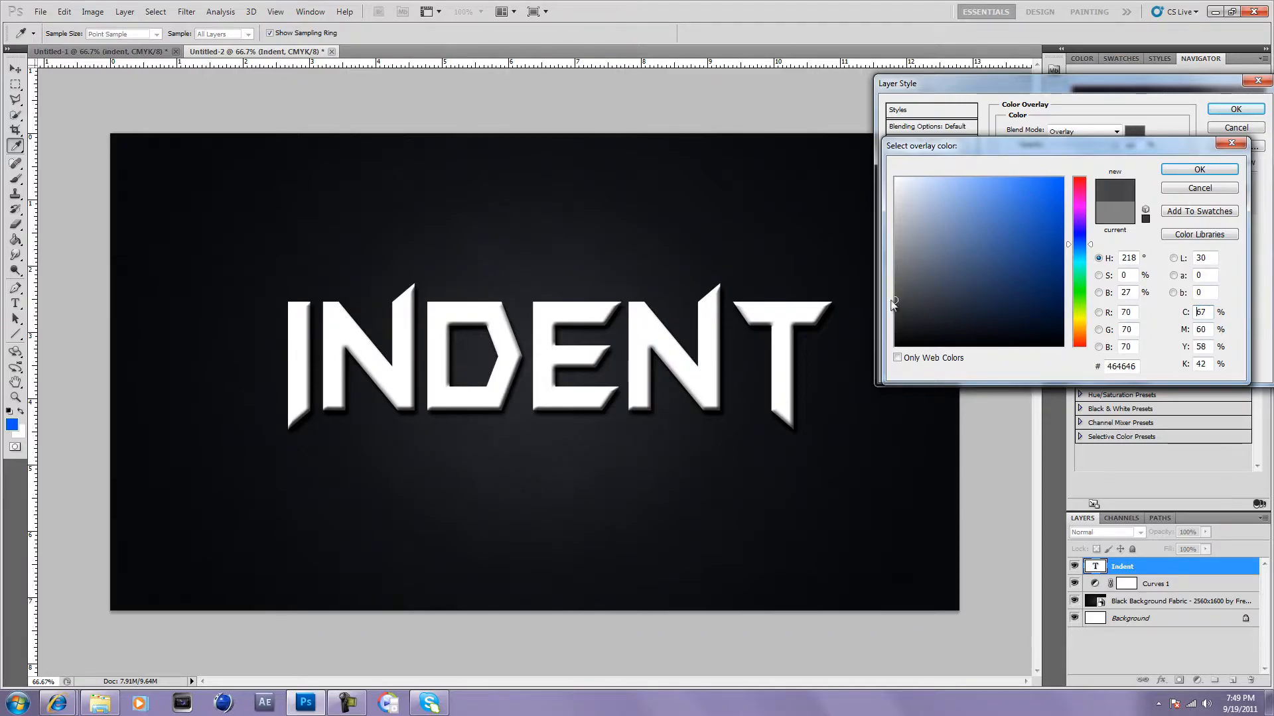
left_click(1068, 131)
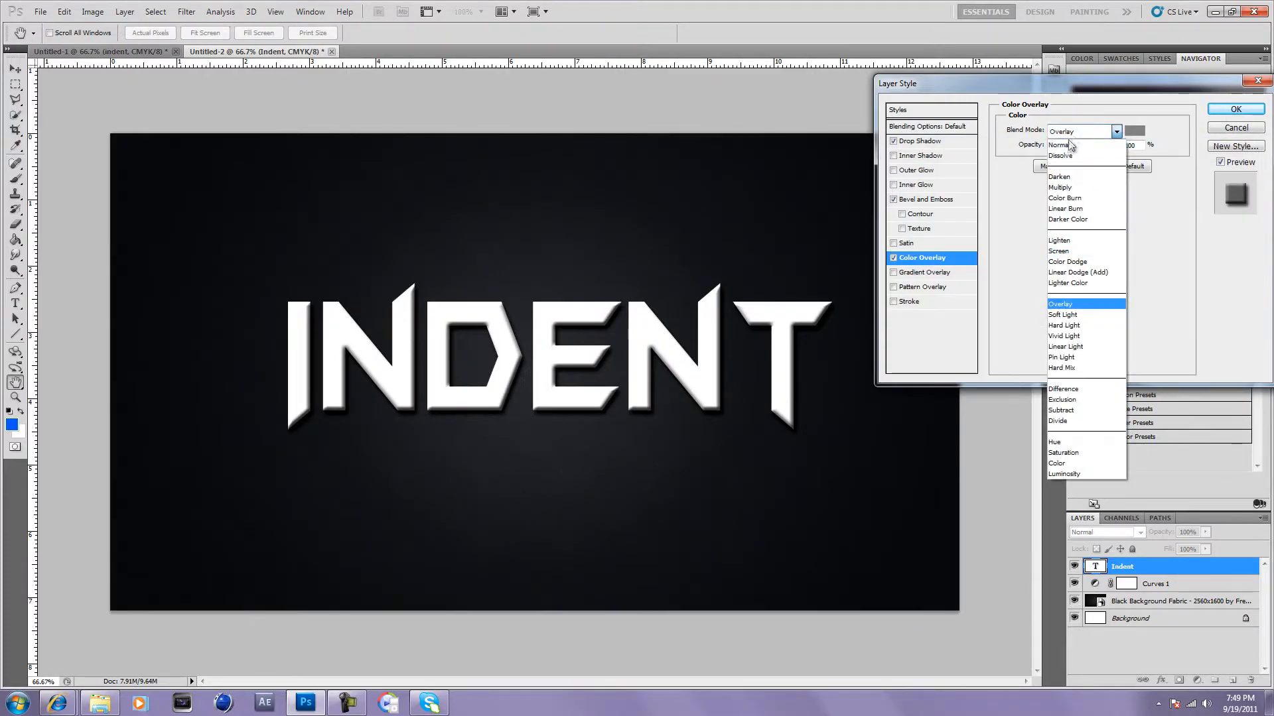
left_click(1072, 147)
- Set the color overlay's color to gray #545454 and confirm it
left_click(1137, 130)
left_click(896, 301)
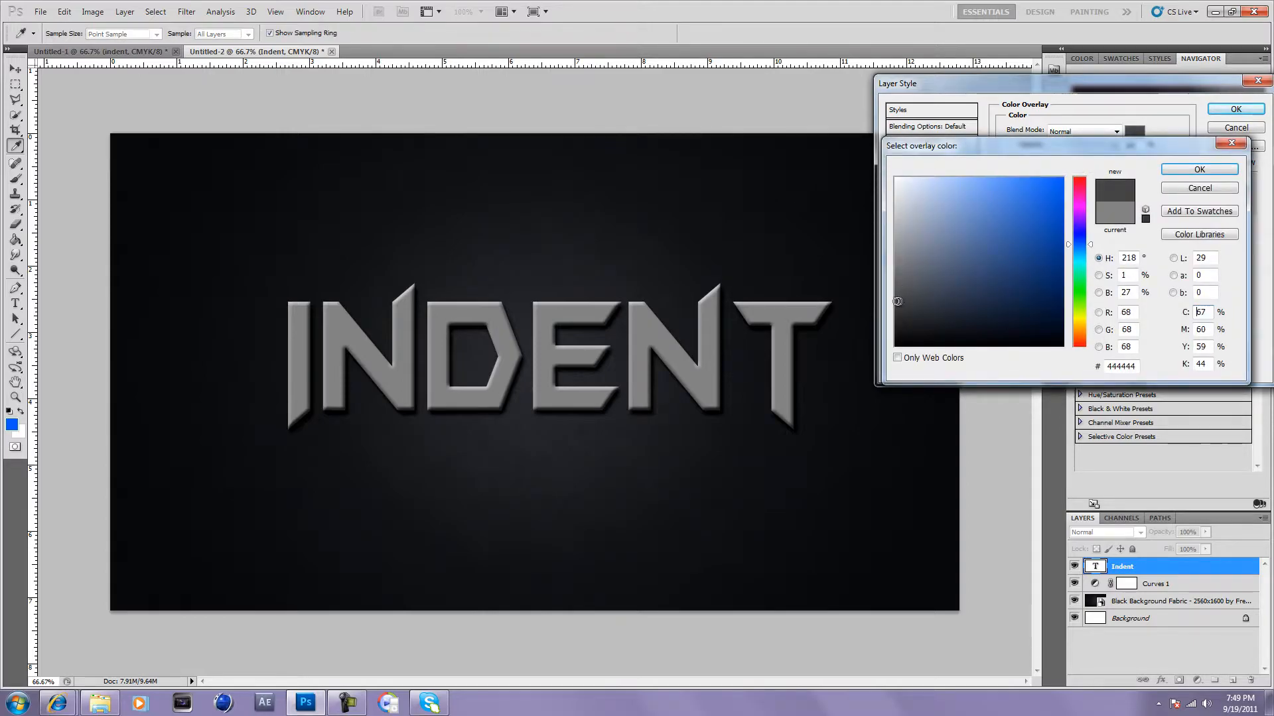
left_click_drag(896, 311, 900, 316)
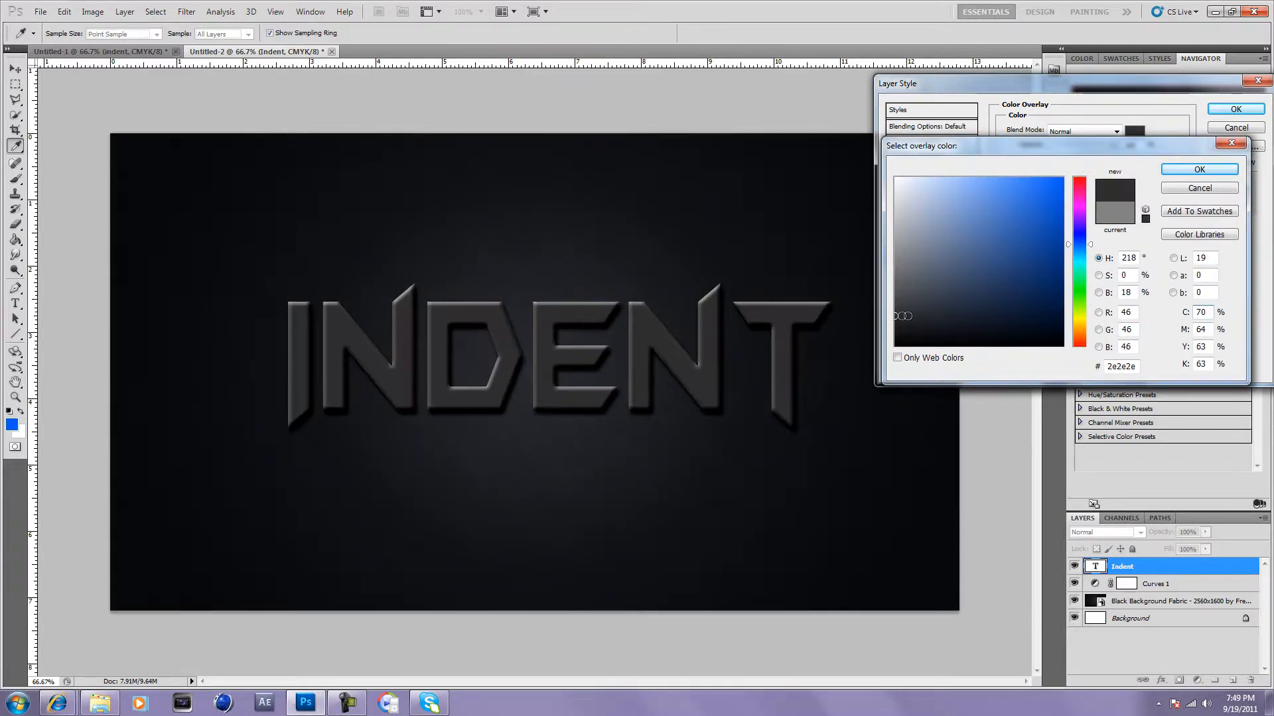
left_click(895, 289)
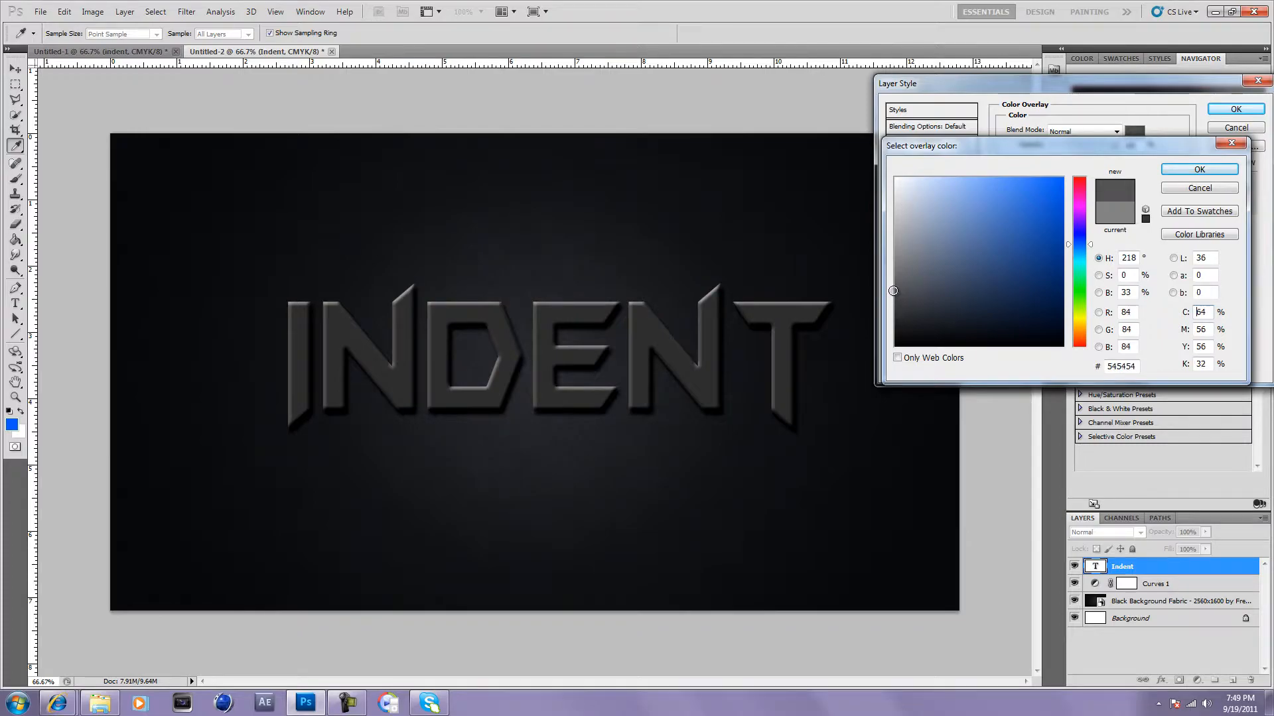
left_click(1194, 170)
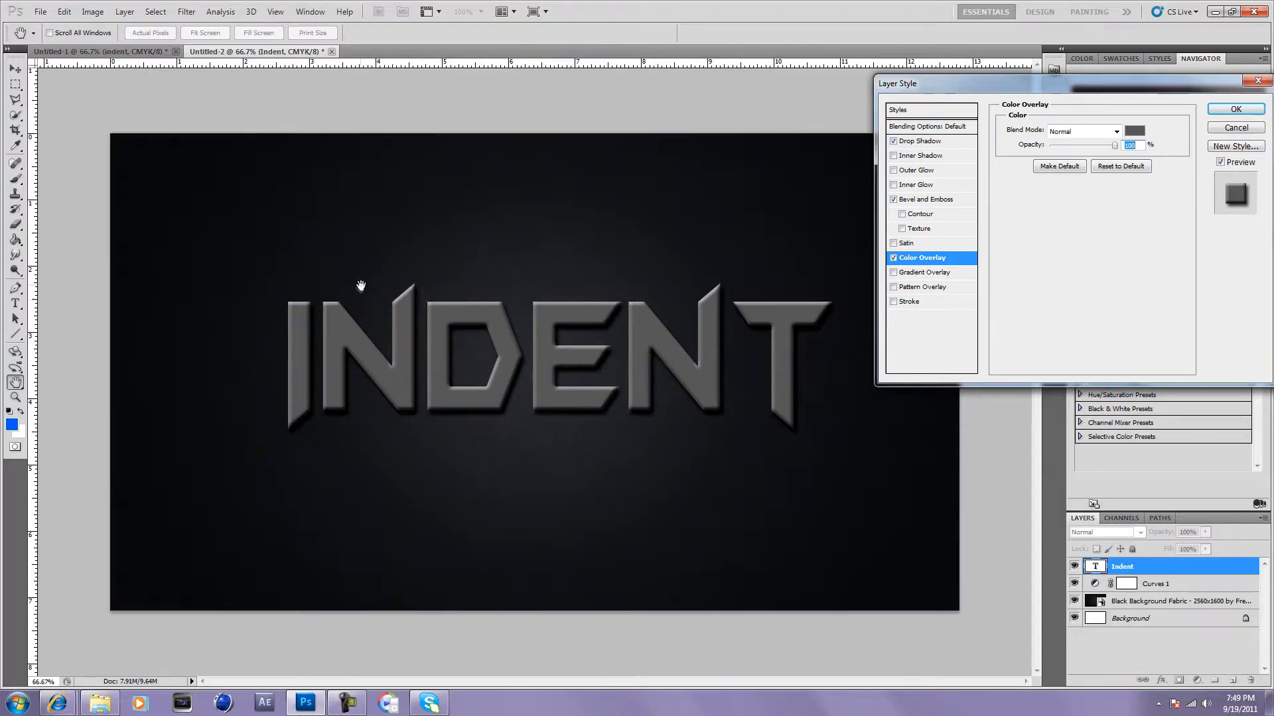
mouse_move(1160, 78)
left_mouse_down()
mouse_move(1176, 76)
mouse_move(1161, 71)
left_mouse_up()
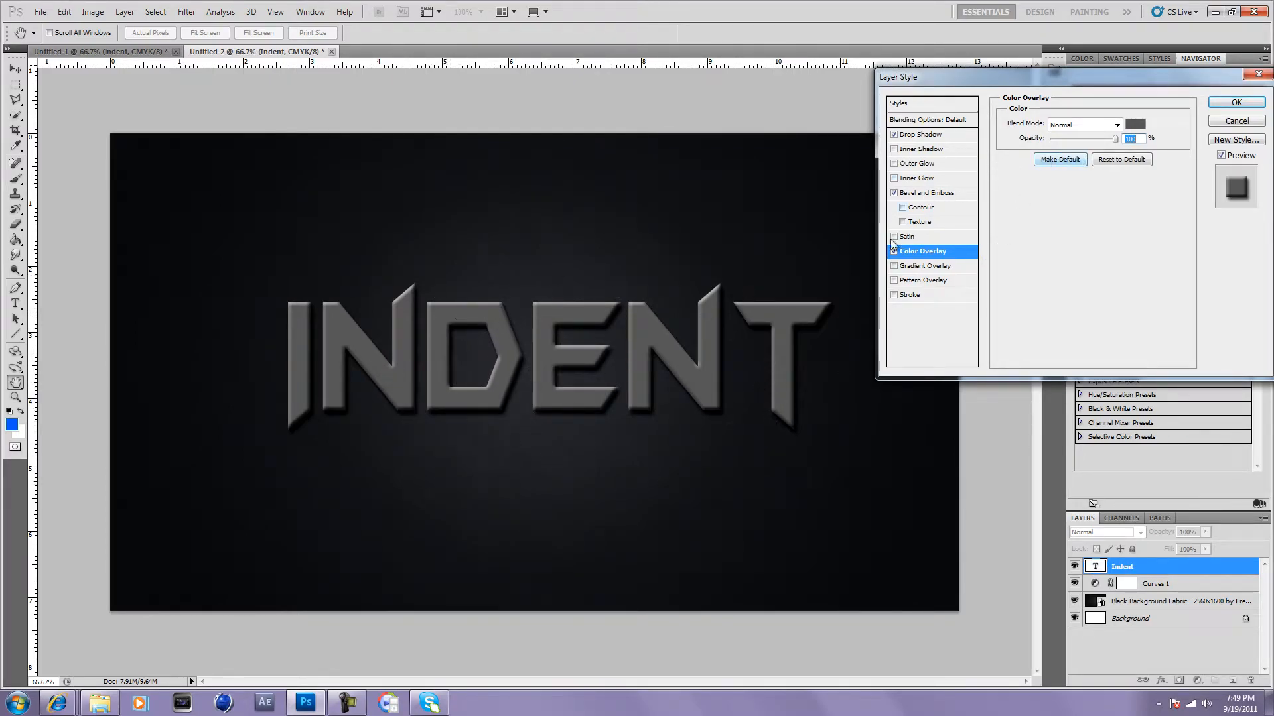
- Reduce the Bevel and Emboss highlight opacity to 0%
left_click(944, 192)
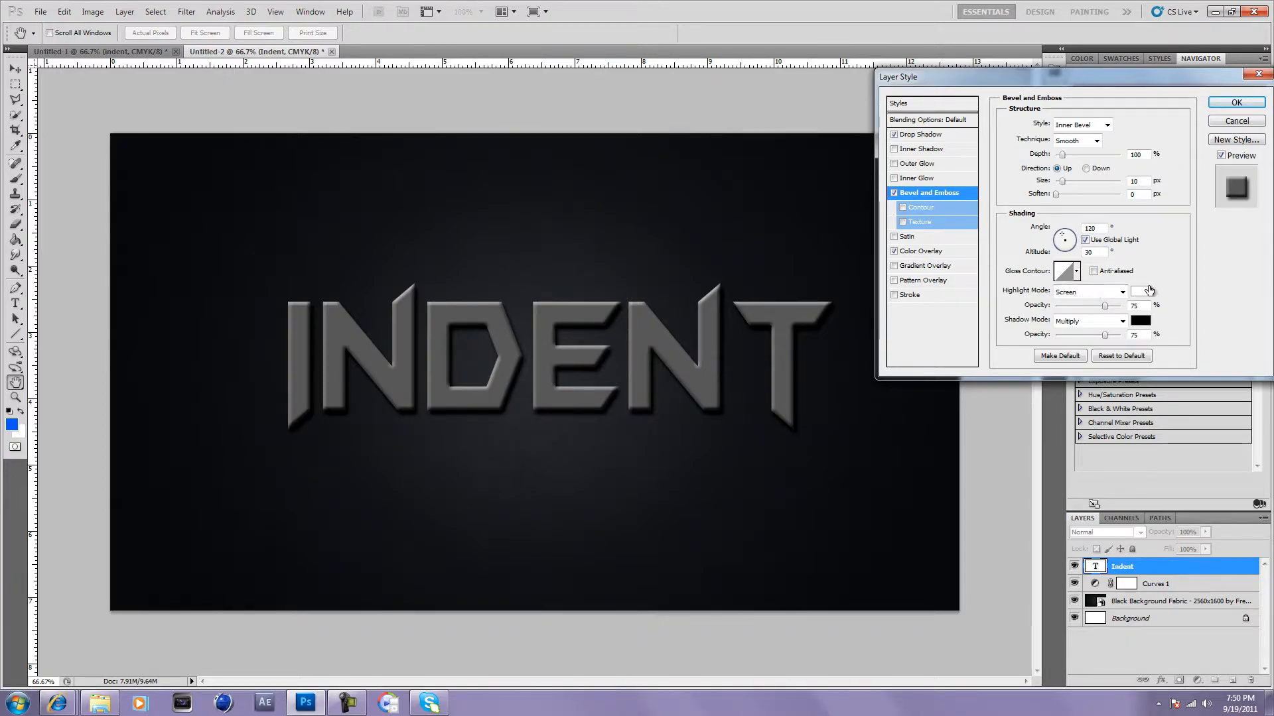
left_click_drag(1107, 312, 1057, 319)
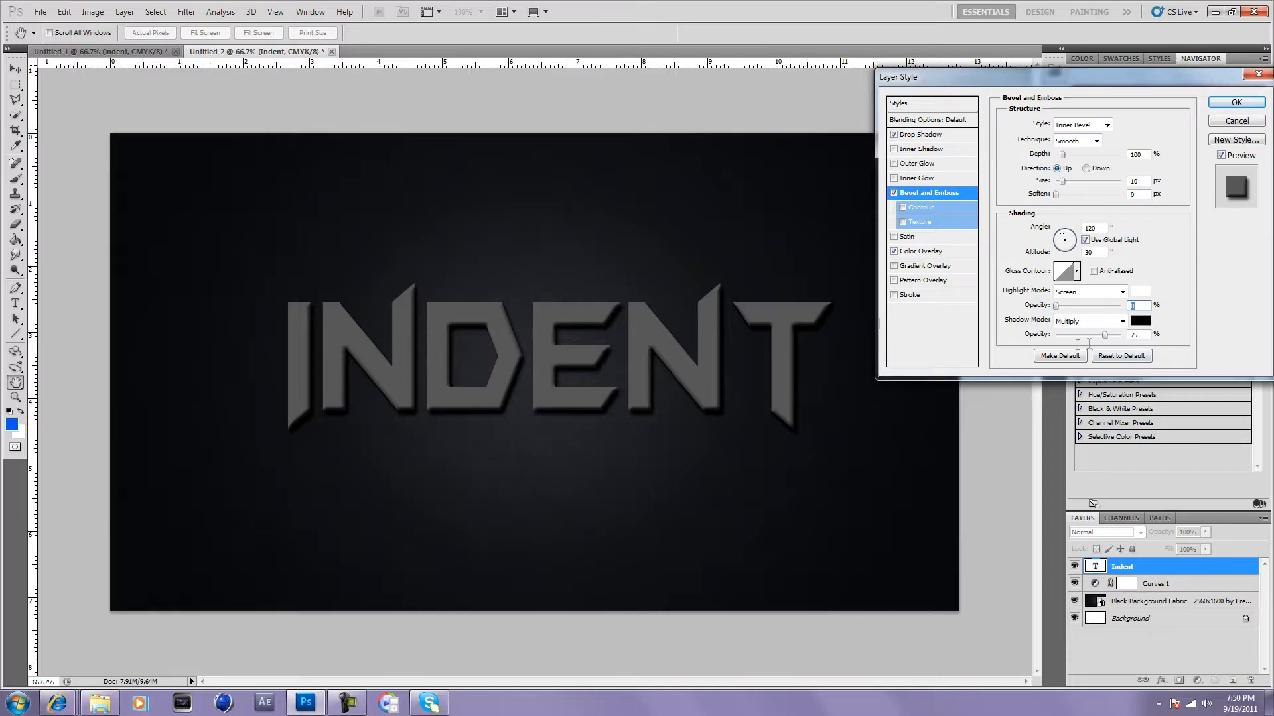
left_click_drag(1057, 307, 1154, 306)
type("0")
- Aim the bevel's global light from the lower right, at an angle of -38° and an altitude of 32°
left_click(1073, 246)
left_click_drag(1073, 245, 1073, 246)
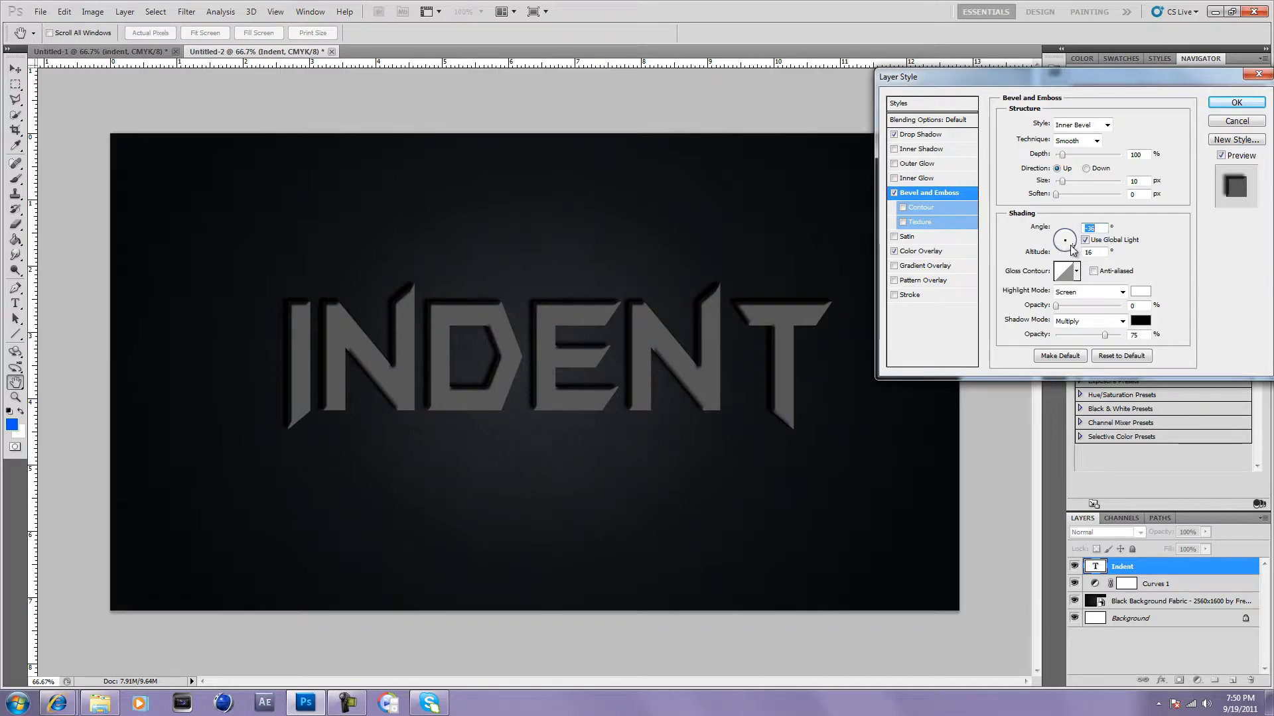
left_click_drag(1072, 246, 1071, 245)
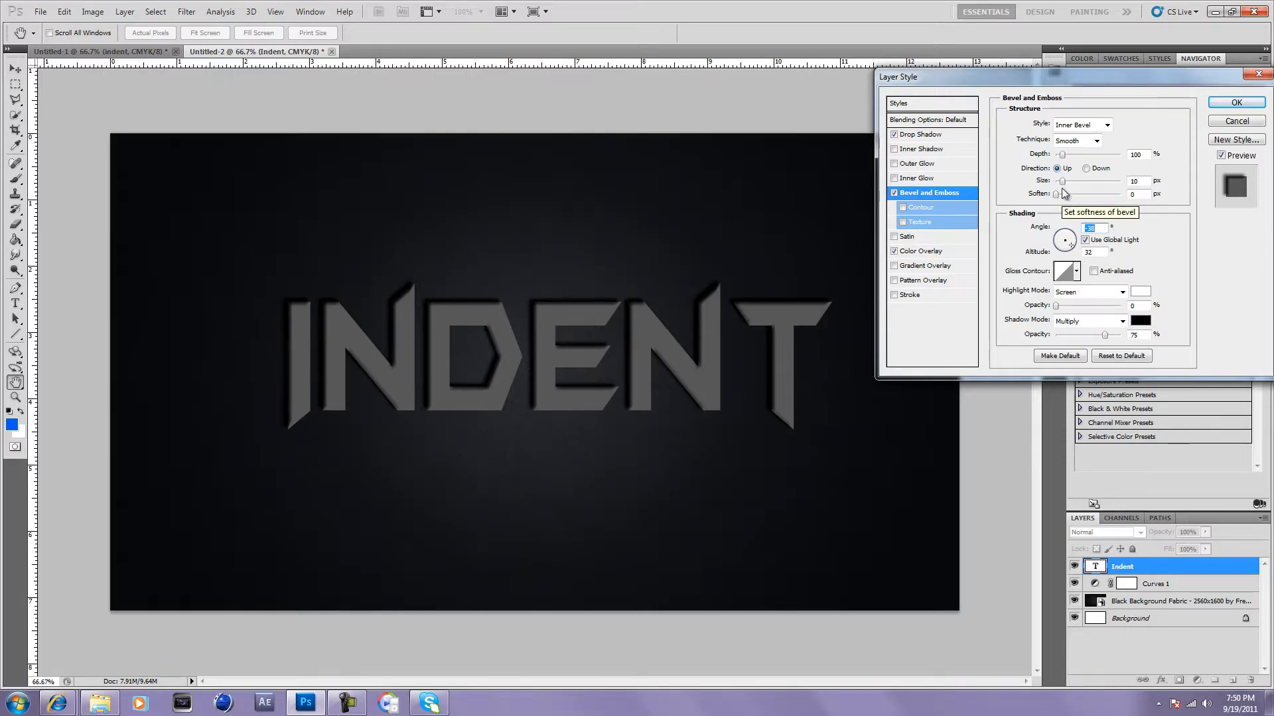
- Set the bevel's soften to 16 px and depth to 307%, and reduce its size slightly
left_click_drag(1056, 193, 1120, 194)
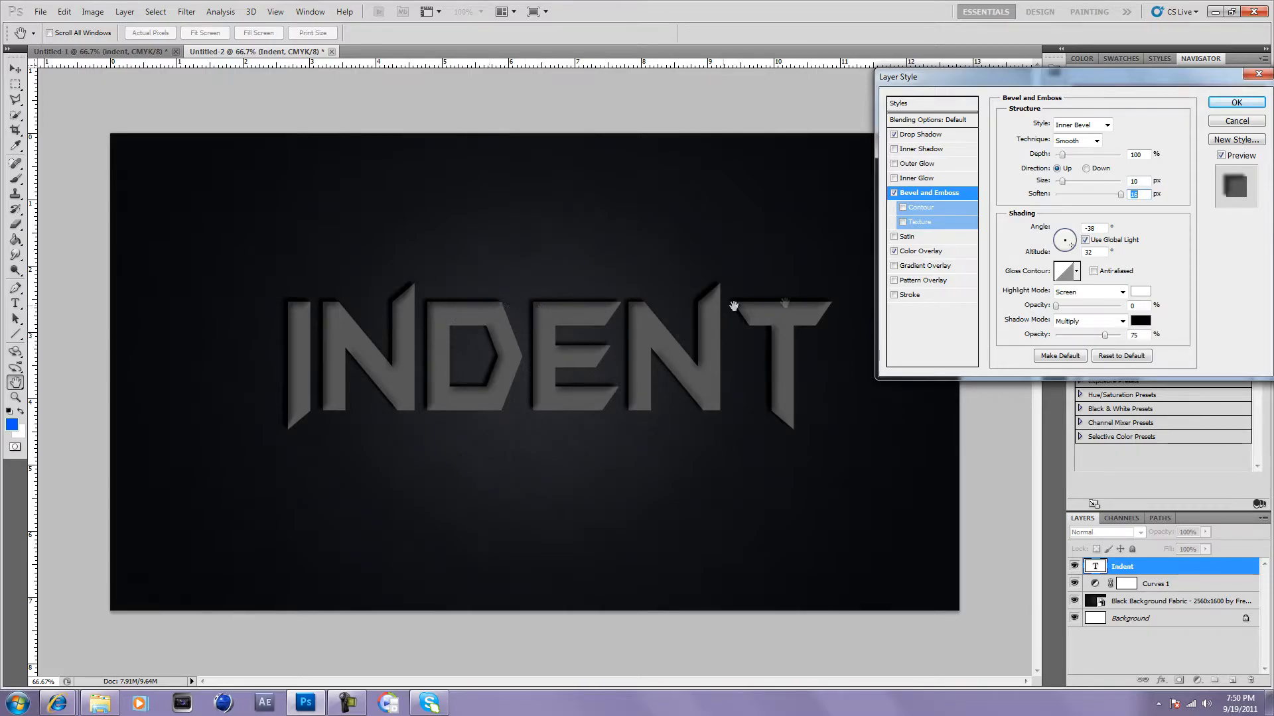
left_click_drag(1068, 195, 1046, 198)
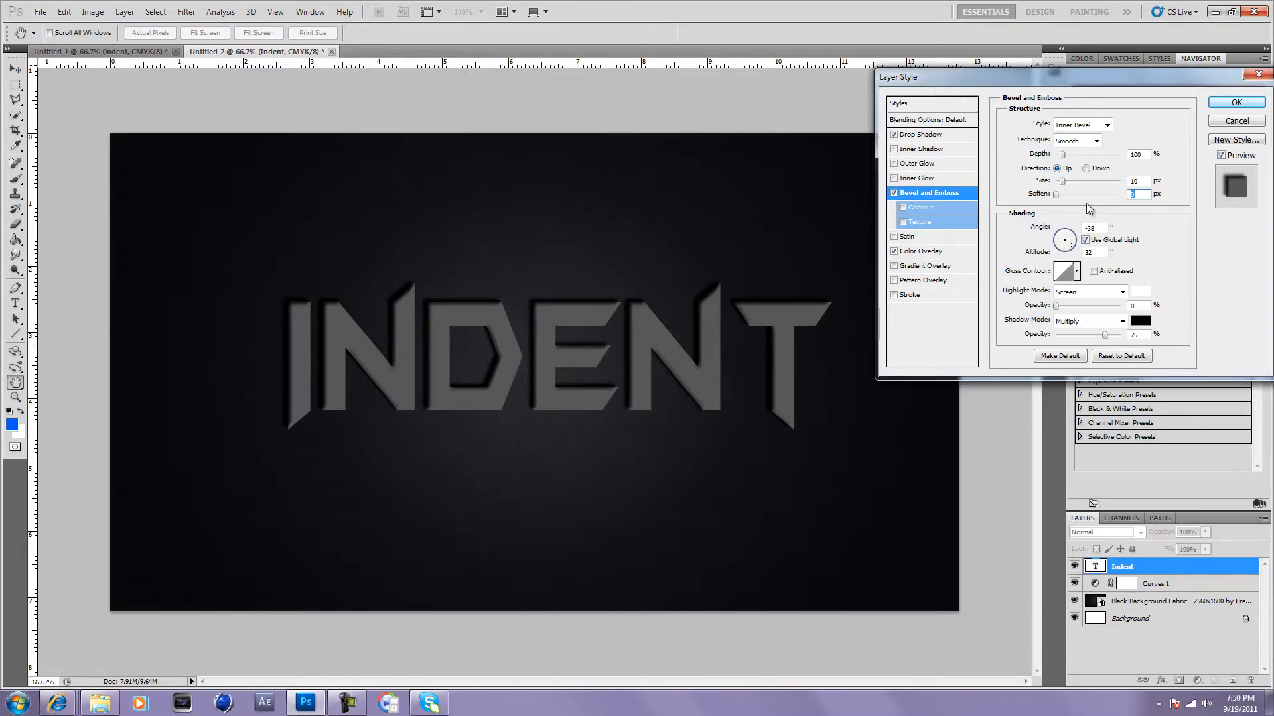
left_click(1123, 197)
left_click_drag(1064, 181, 1076, 160)
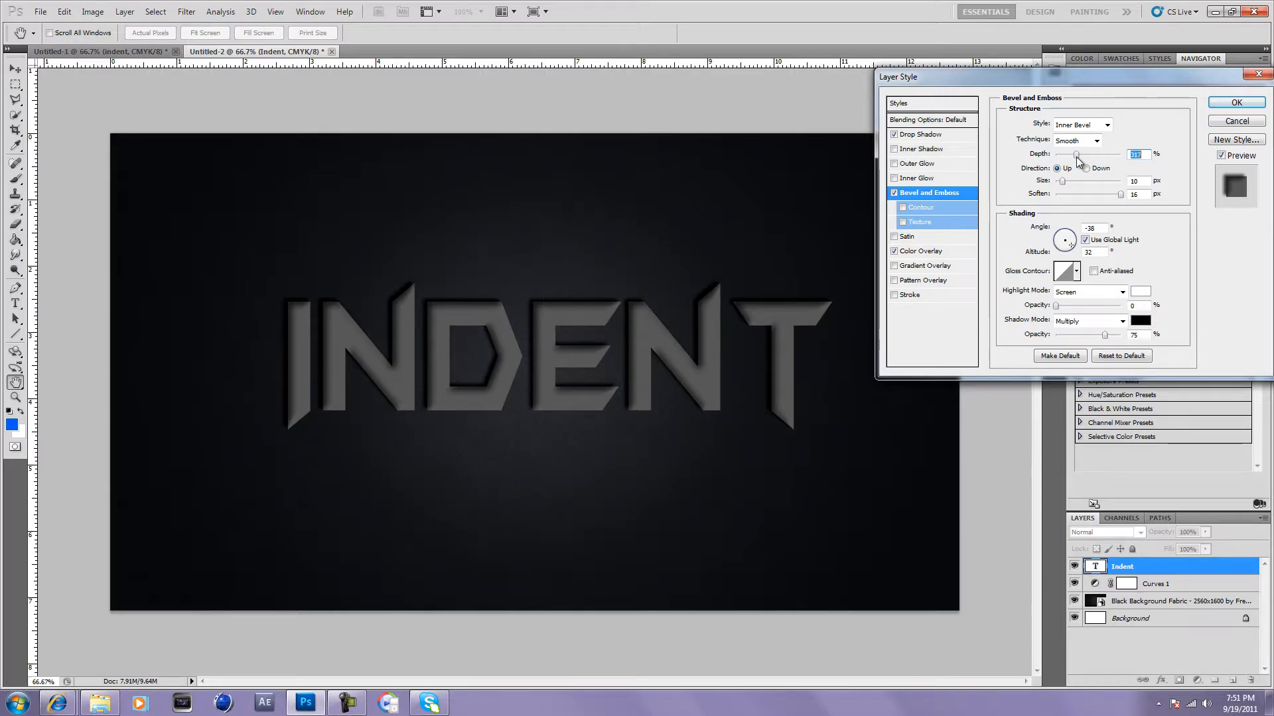
left_click_drag(1062, 181, 1061, 183)
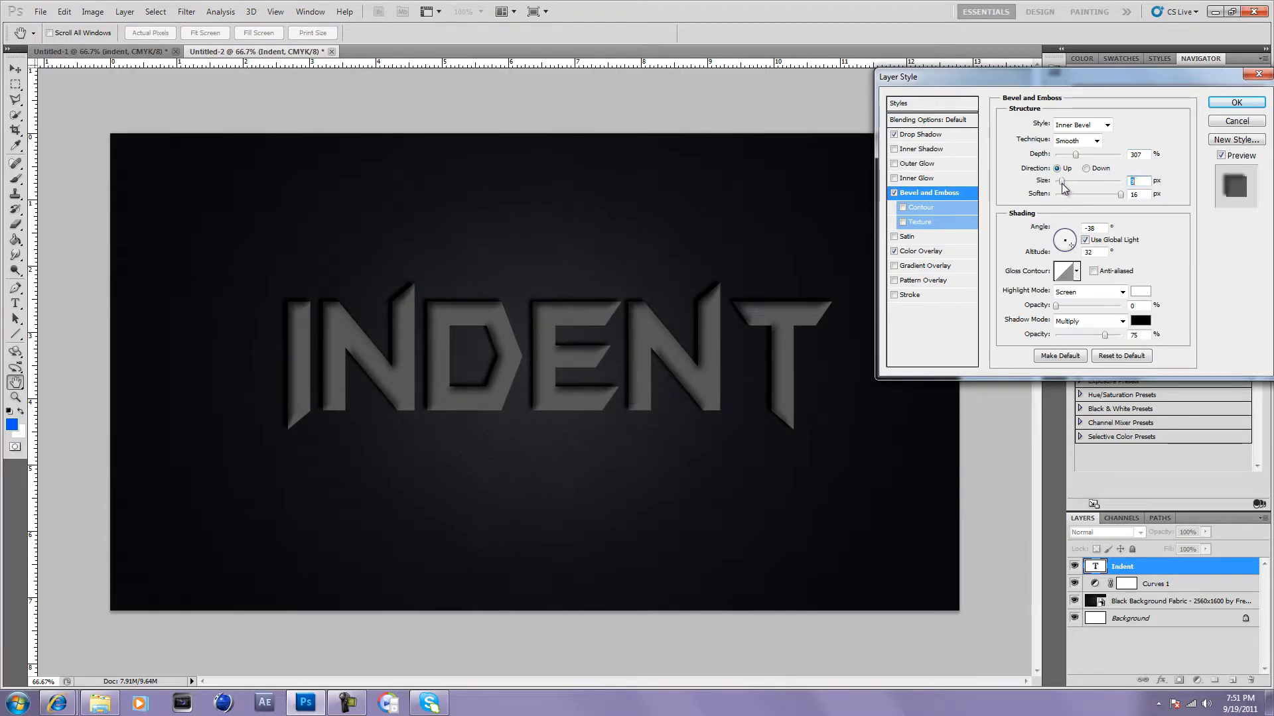
- Change the drop shadow's color to white and its blend mode to Overlay
left_click(934, 136)
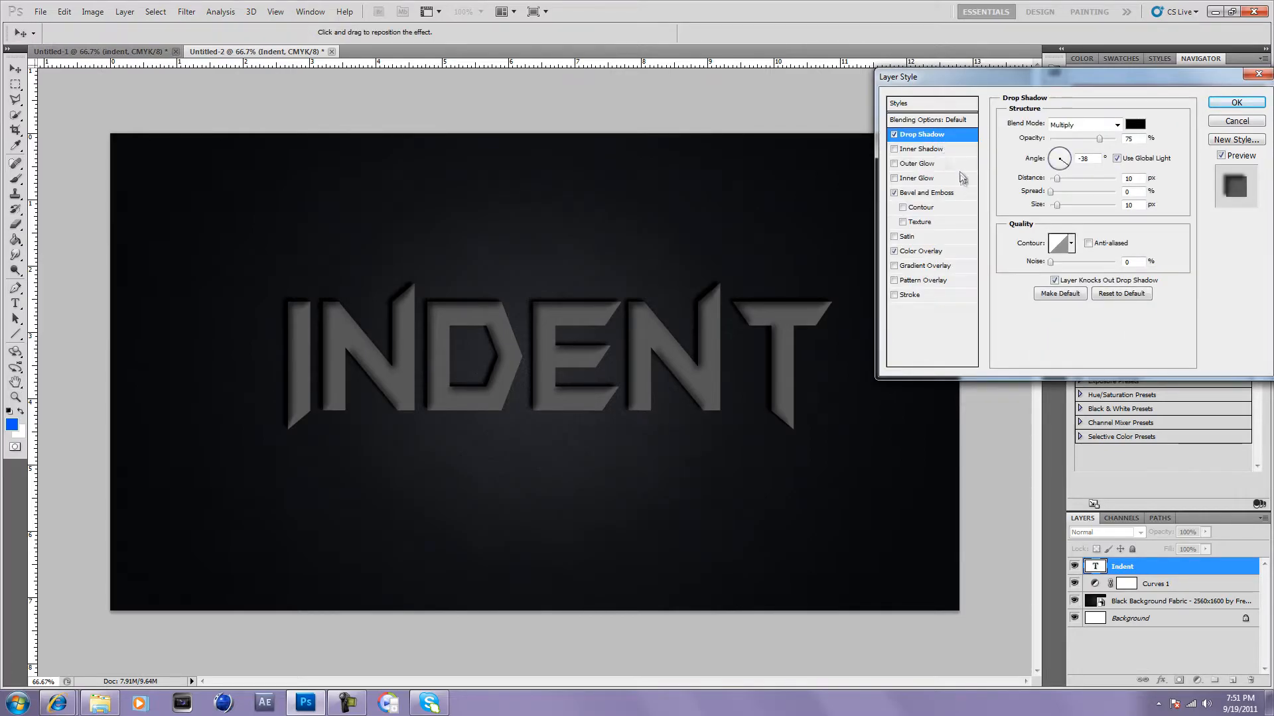
left_click(1135, 125)
left_click_drag(914, 202, 808, 127)
left_click(1223, 174)
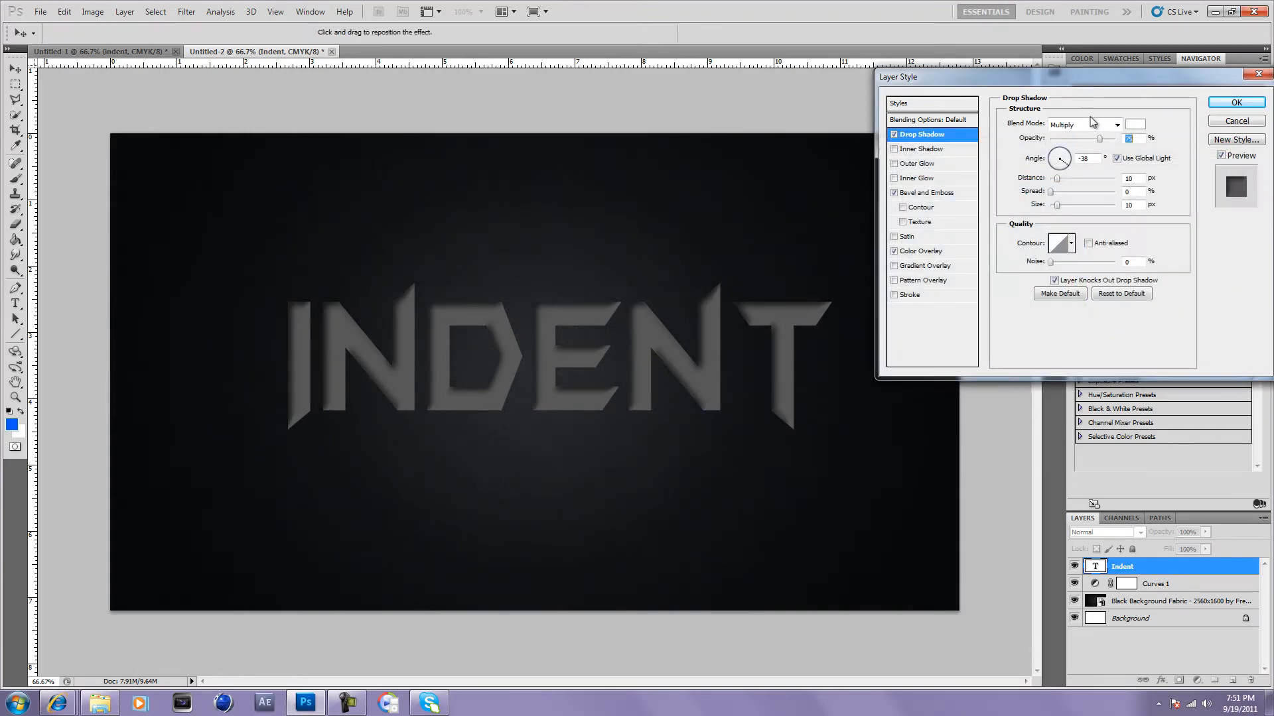
left_click(1089, 125)
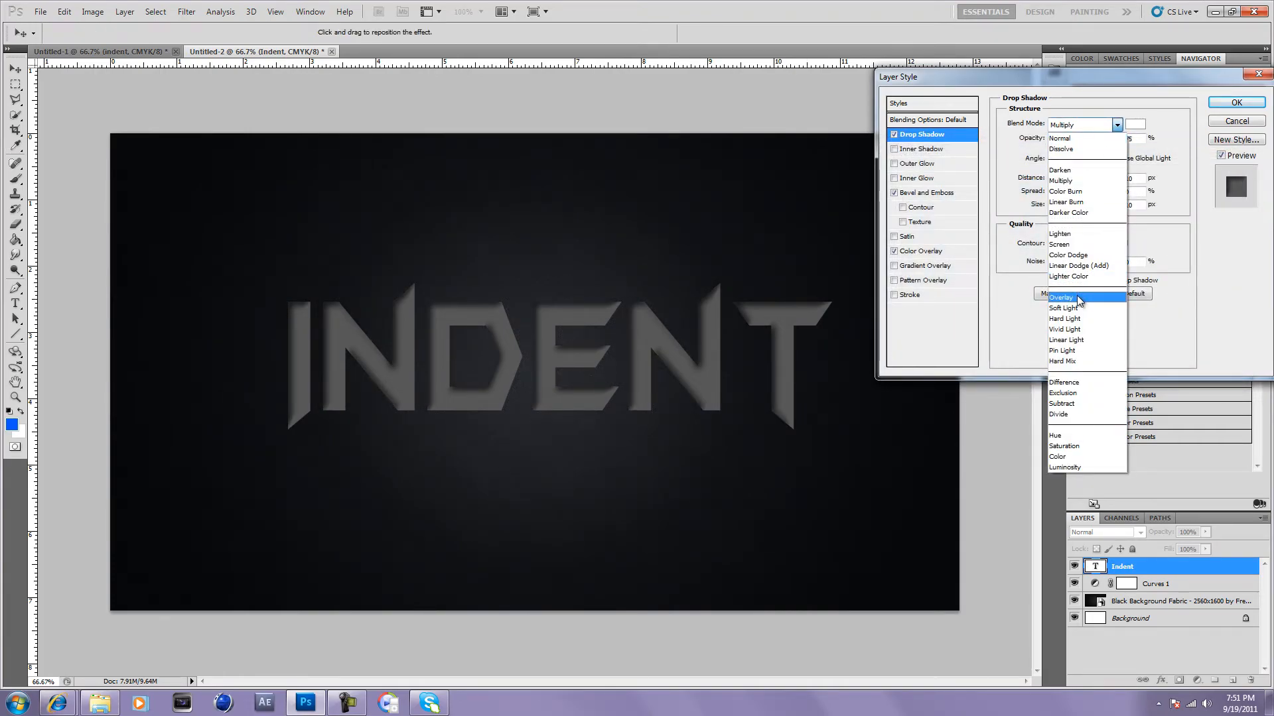
left_click(1077, 296)
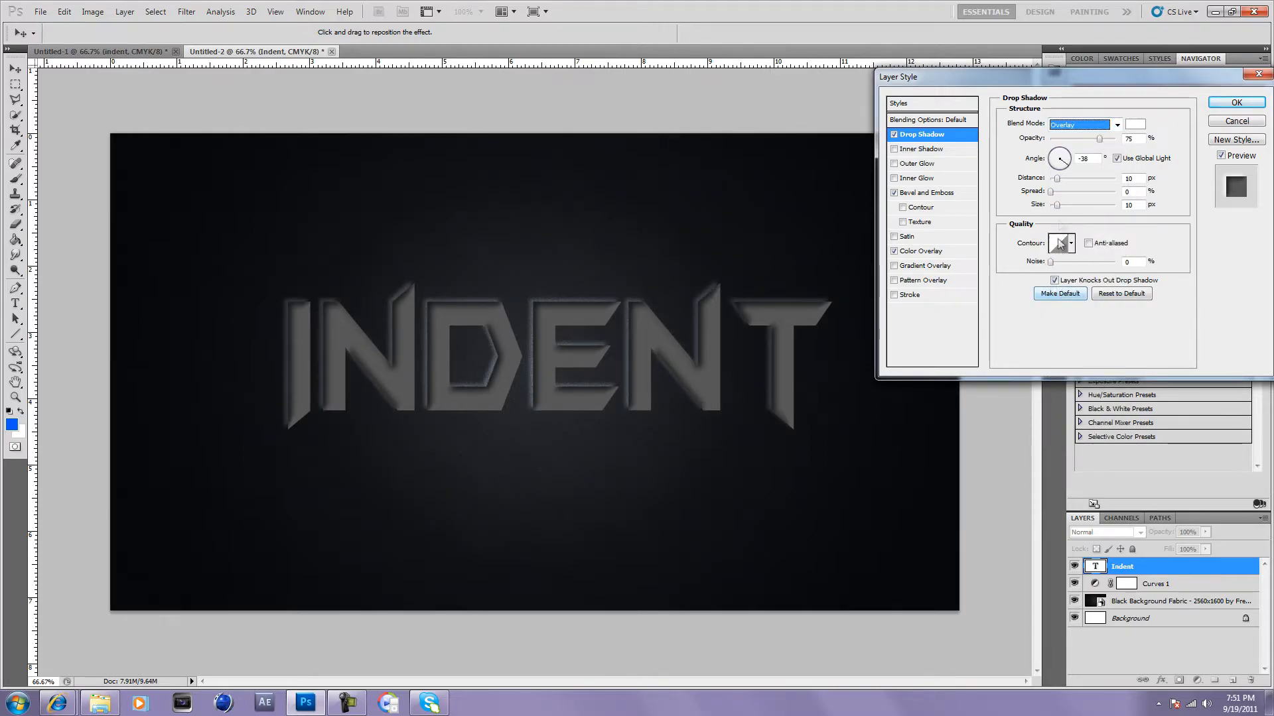
- Set the drop shadow's angle to 90°, size to 0 px and distance to 1 px
left_click_drag(1093, 160, 1040, 190)
type("9")
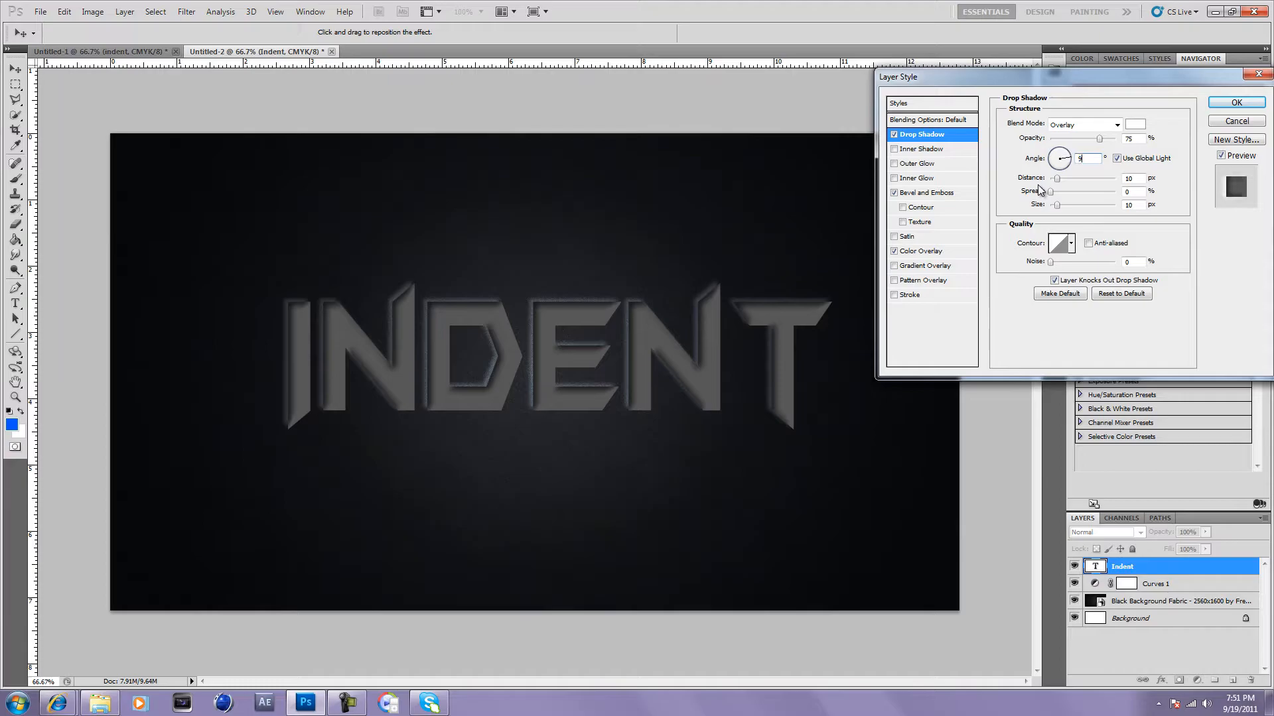
type("0")
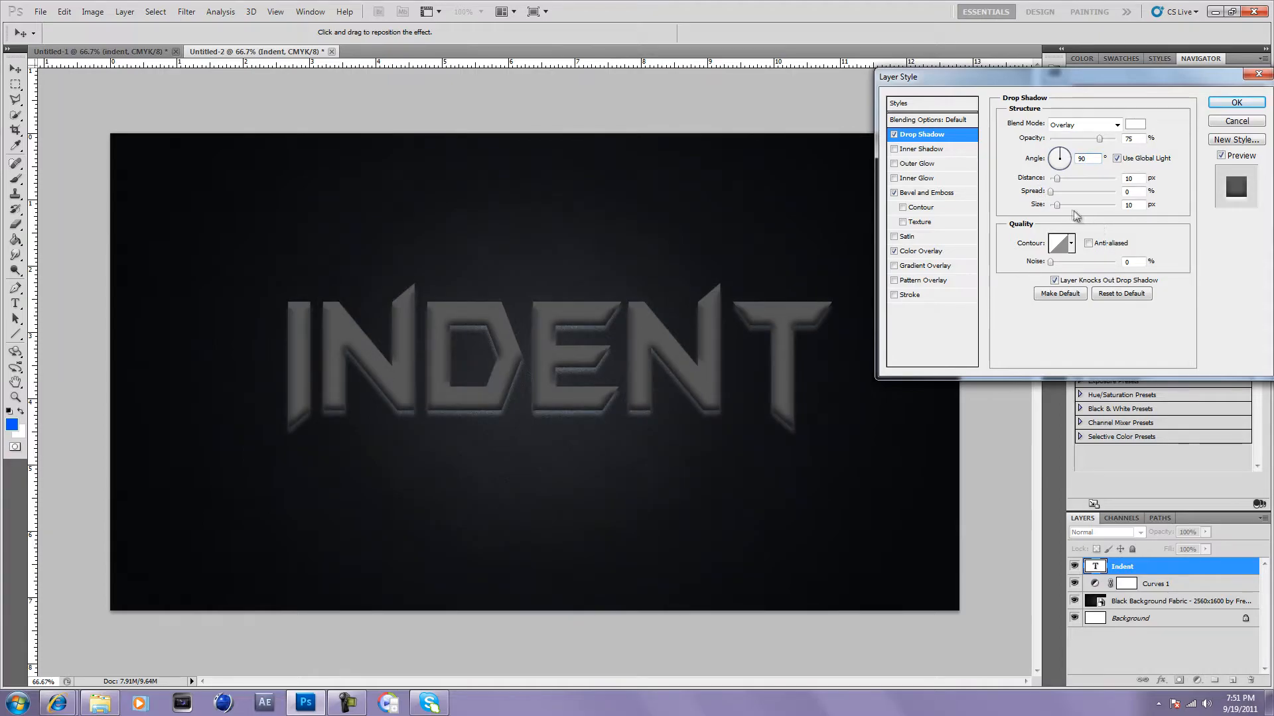
left_click_drag(1060, 207, 1039, 207)
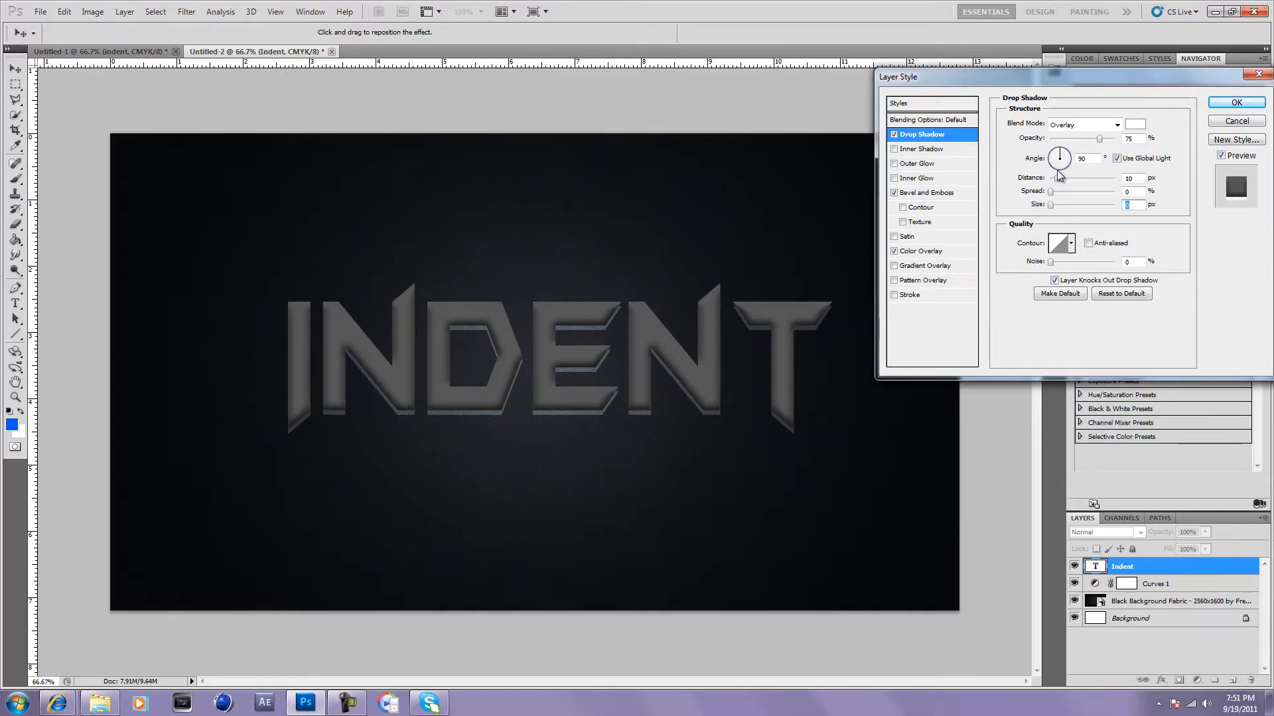
left_click(1132, 177)
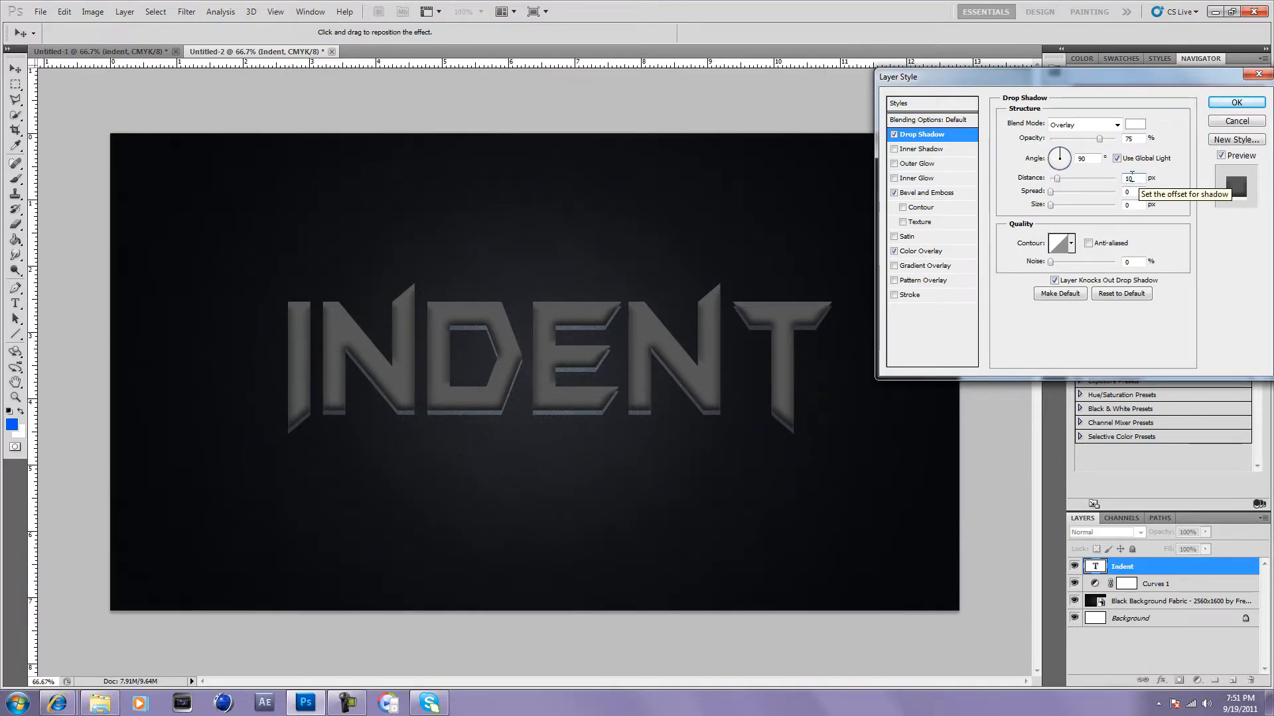
key("BackSpace")
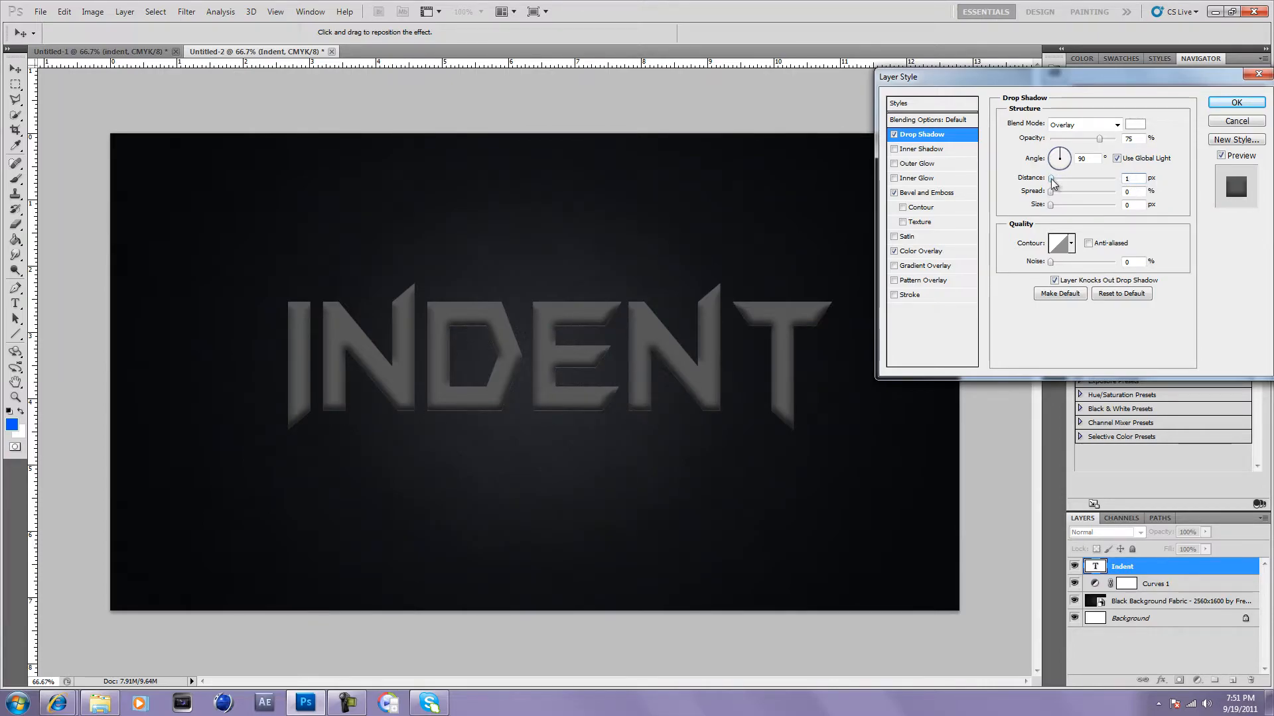
- Adjust the drop shadow to 48% opacity, 4 px size and 1 px distance, and apply the layer styles
left_click_drag(1050, 183, 1059, 186)
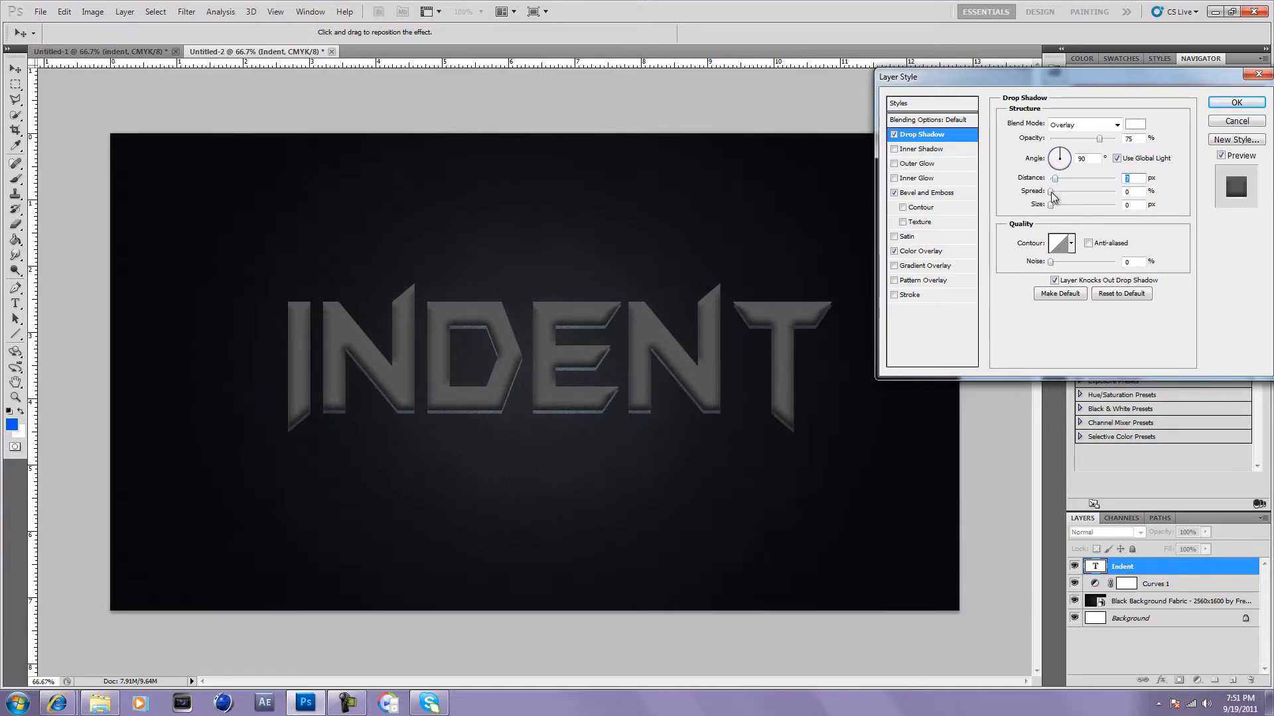
mouse_move(1059, 197)
left_mouse_down()
mouse_move(1079, 207)
mouse_move(1057, 214)
left_mouse_up()
left_click(1053, 205)
left_click_drag(1099, 139, 1084, 148)
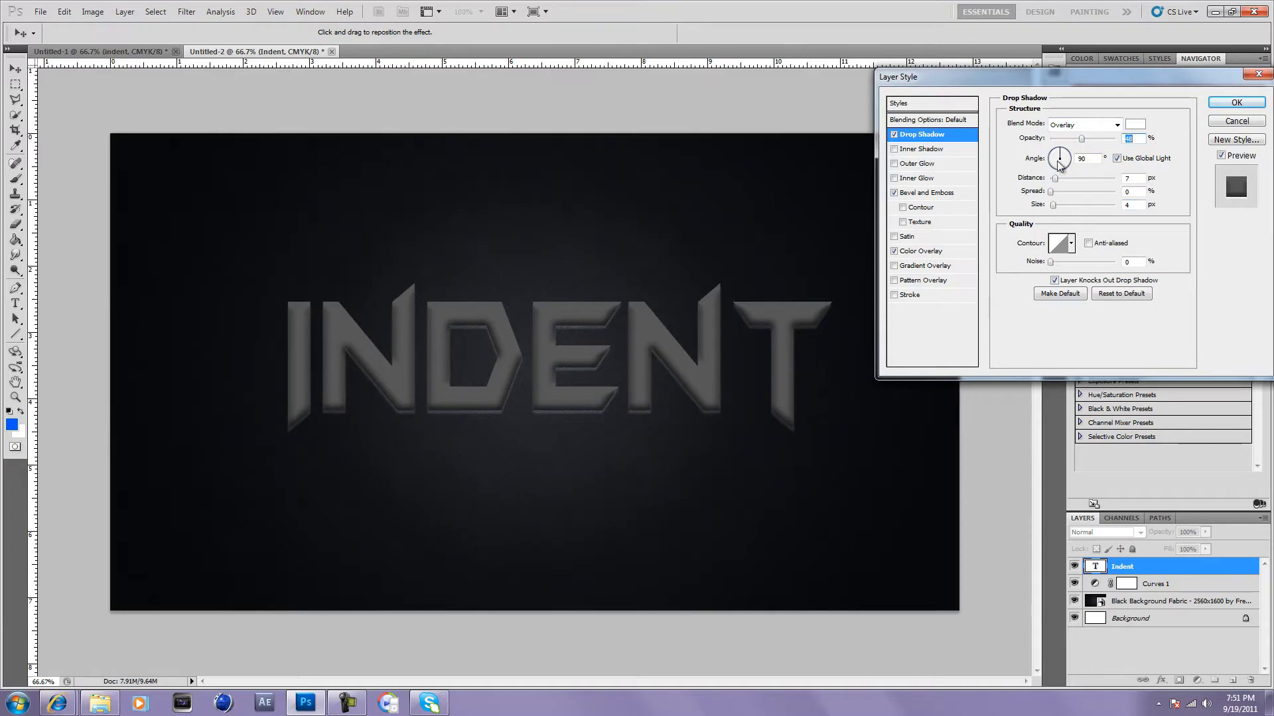
left_click_drag(1054, 180, 1050, 189)
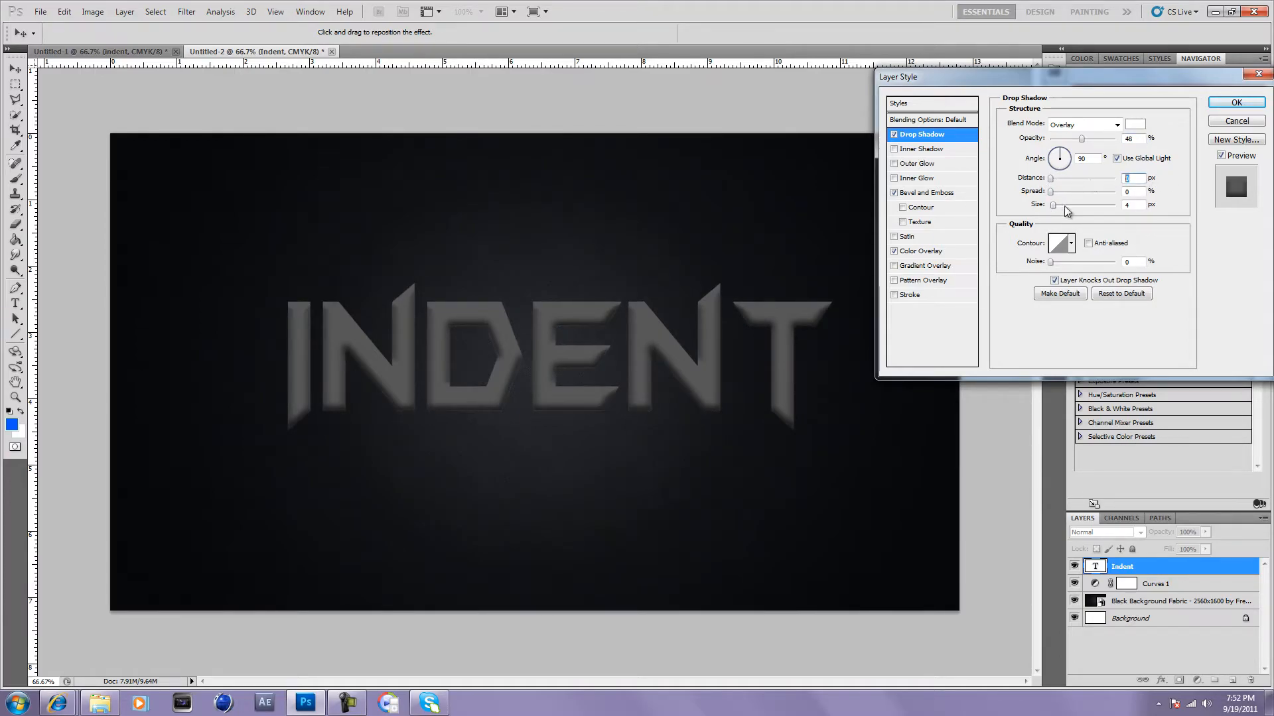
key("Return")
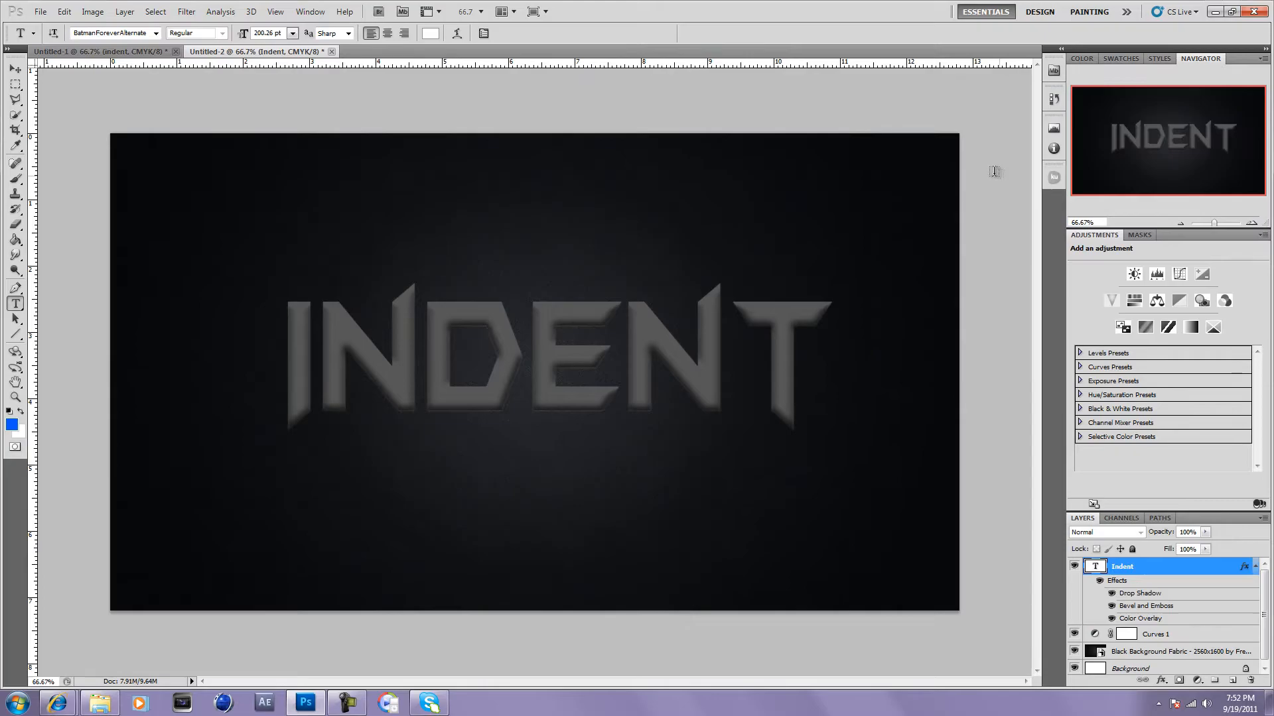
- Reopen the text layer's drop shadow settings and increase the shadow size to 38 px
double_click(1140, 594)
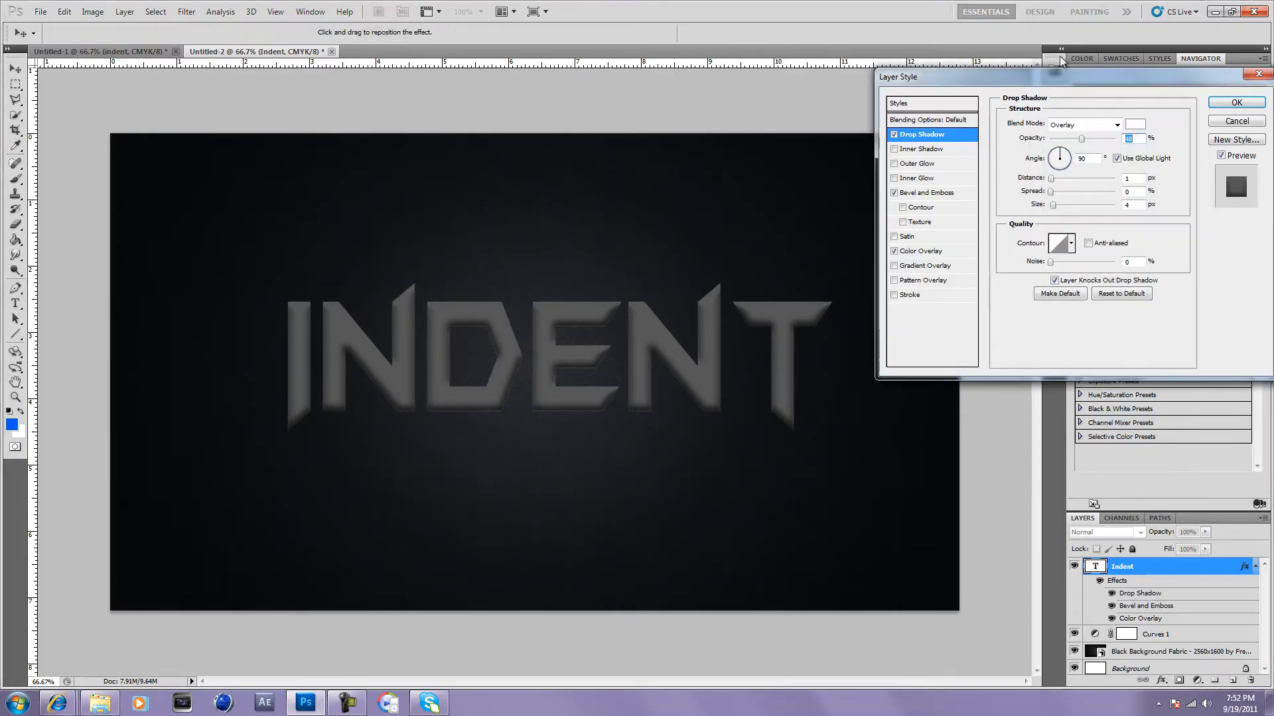
left_click_drag(1051, 198, 1051, 194)
left_click_drag(1053, 205, 1064, 208)
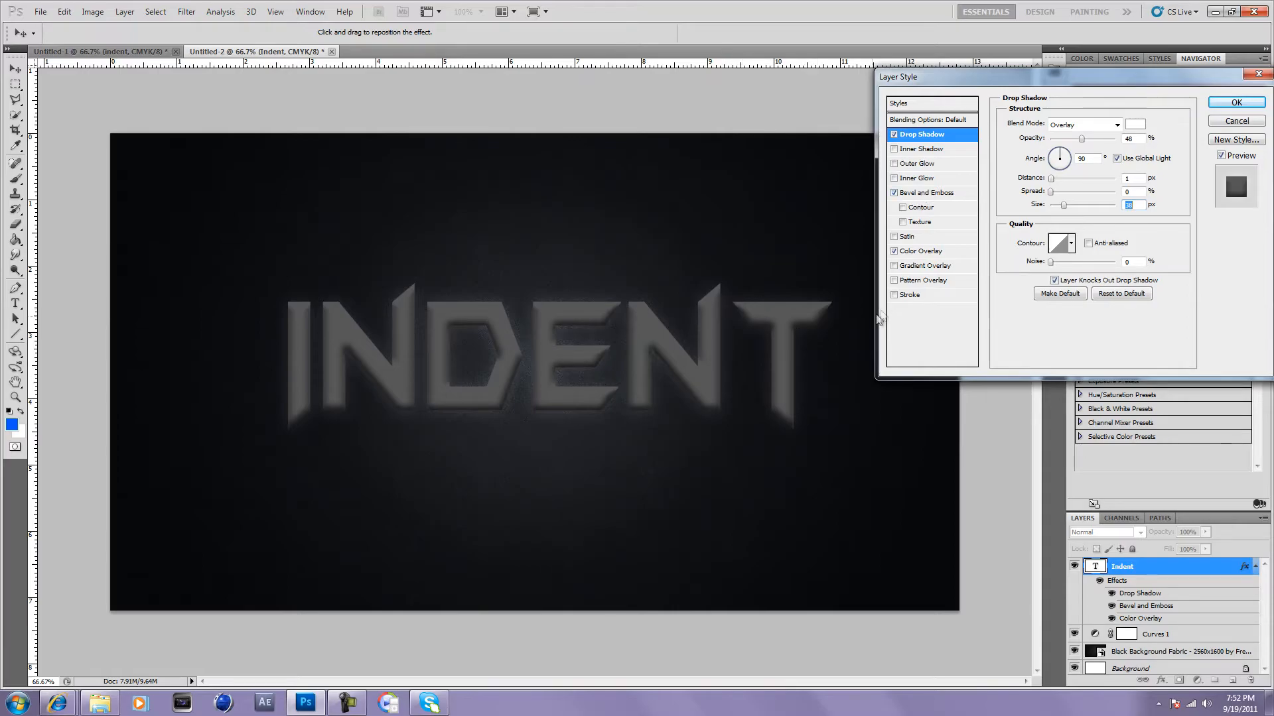
- Set the bevel's light angle to -55° and altitude to 26°, with a 13 px size and a lower depth
left_click(929, 195)
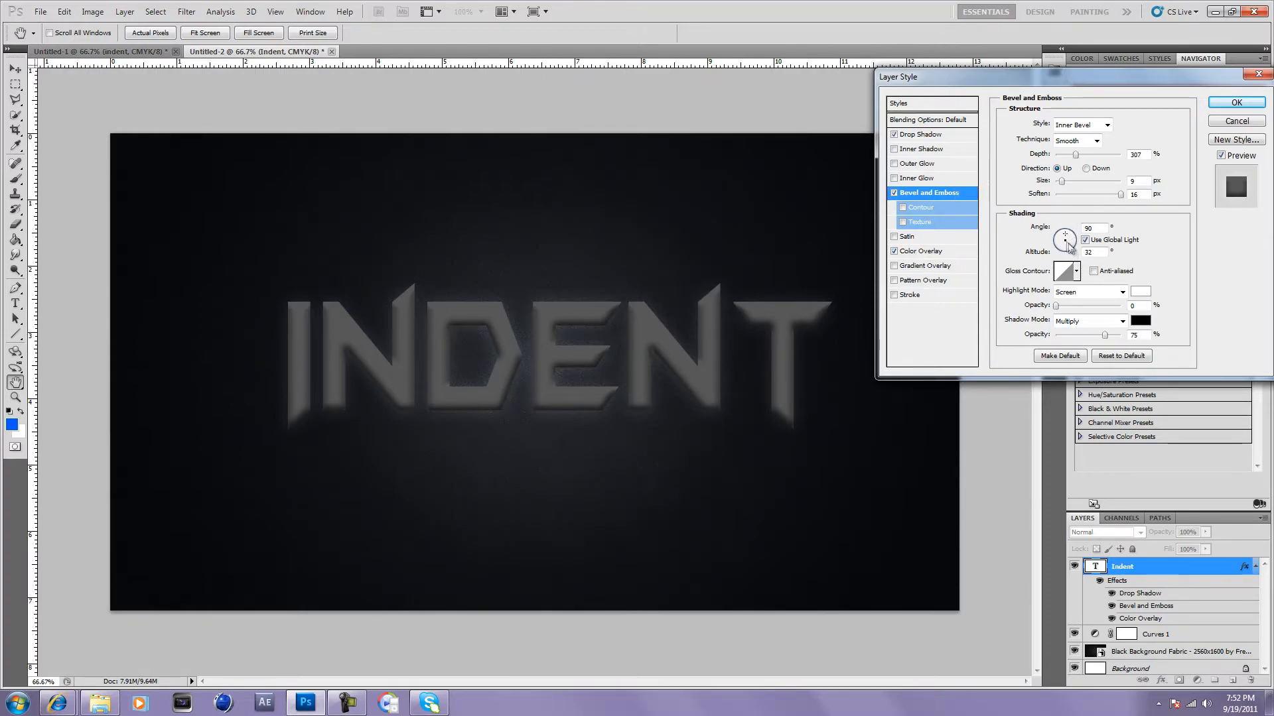
left_click_drag(1075, 251, 1072, 251)
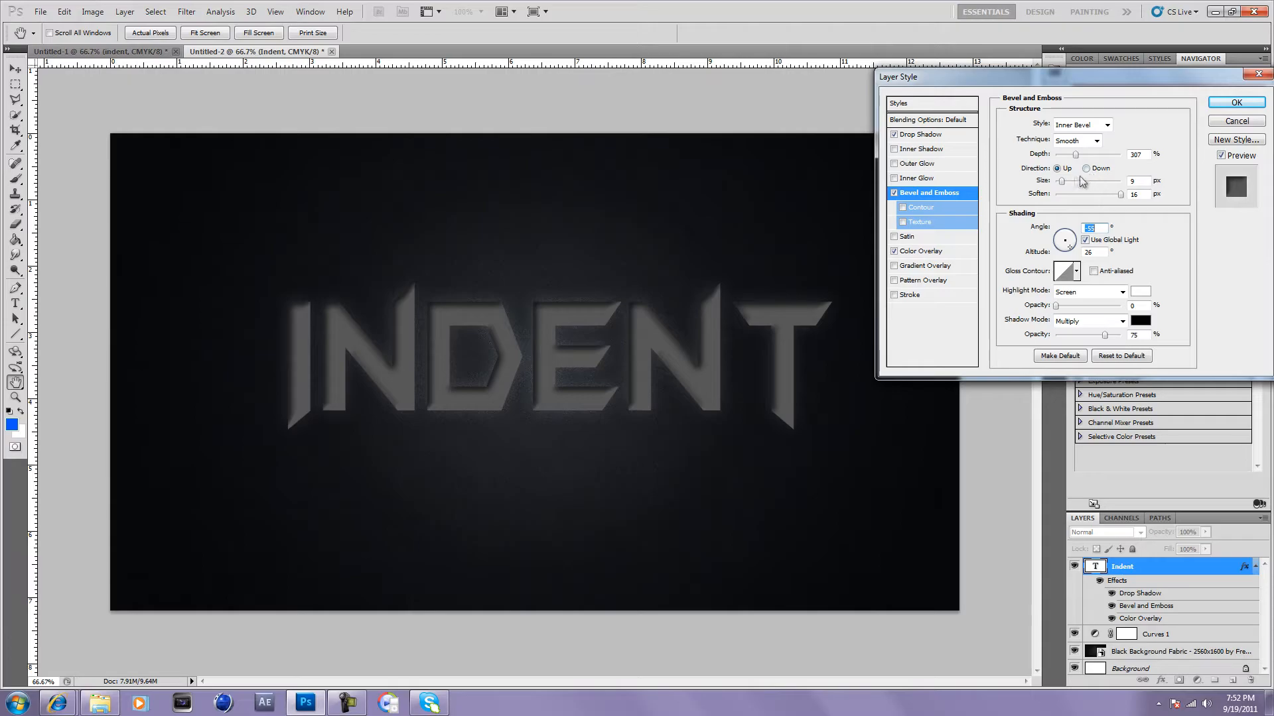
left_click_drag(1062, 181, 1065, 186)
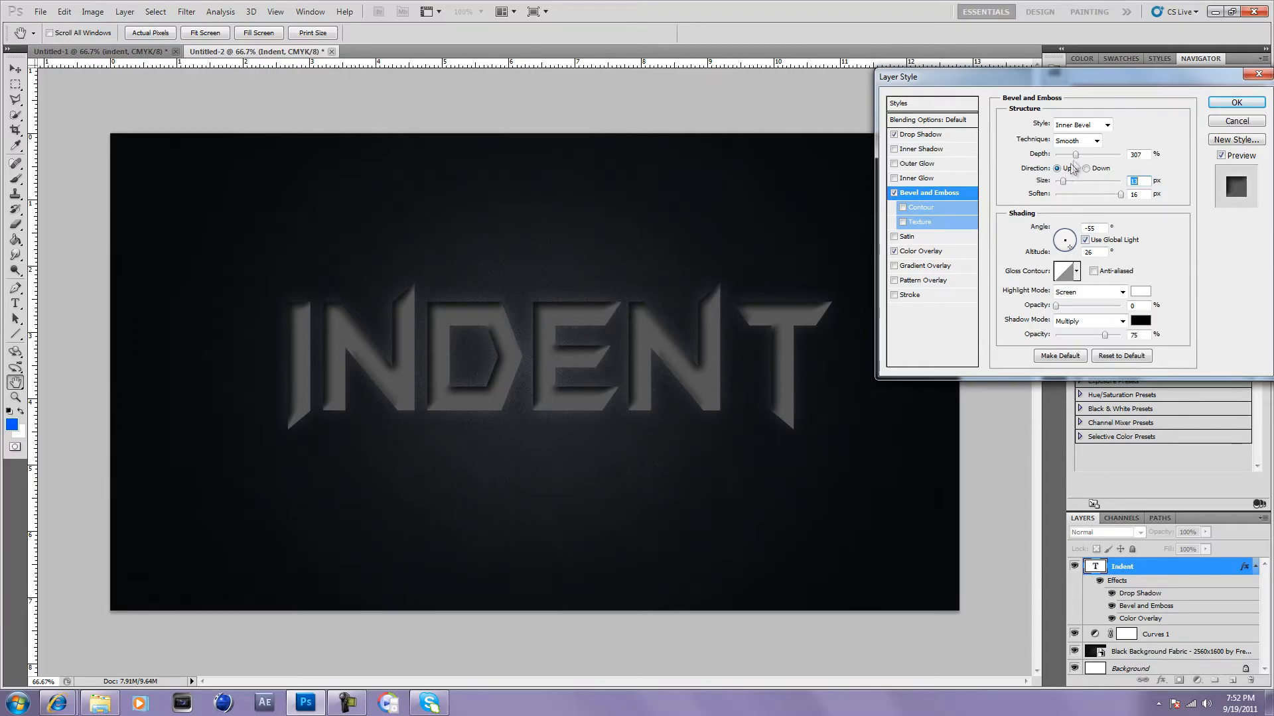
left_click_drag(1076, 156, 1071, 157)
left_click_drag(1067, 159, 1064, 156)
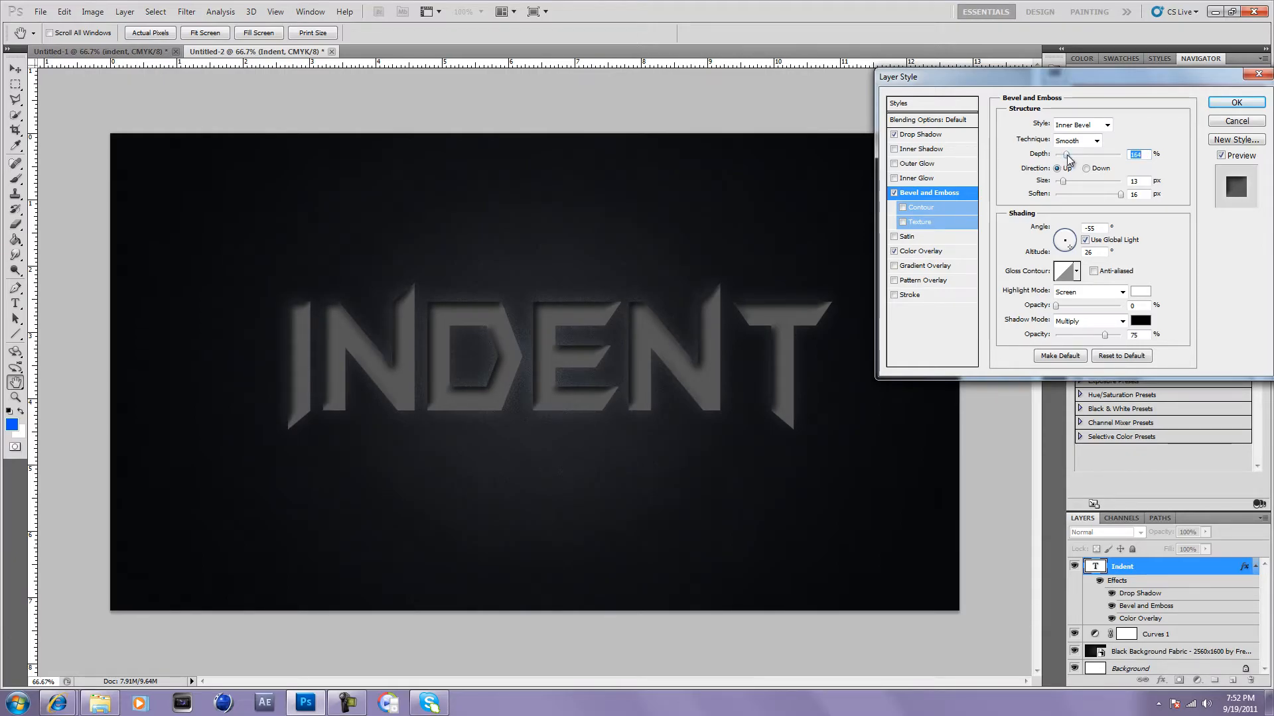
- Darken the text's color overlay to #242424
left_click(939, 250)
left_click(1135, 124)
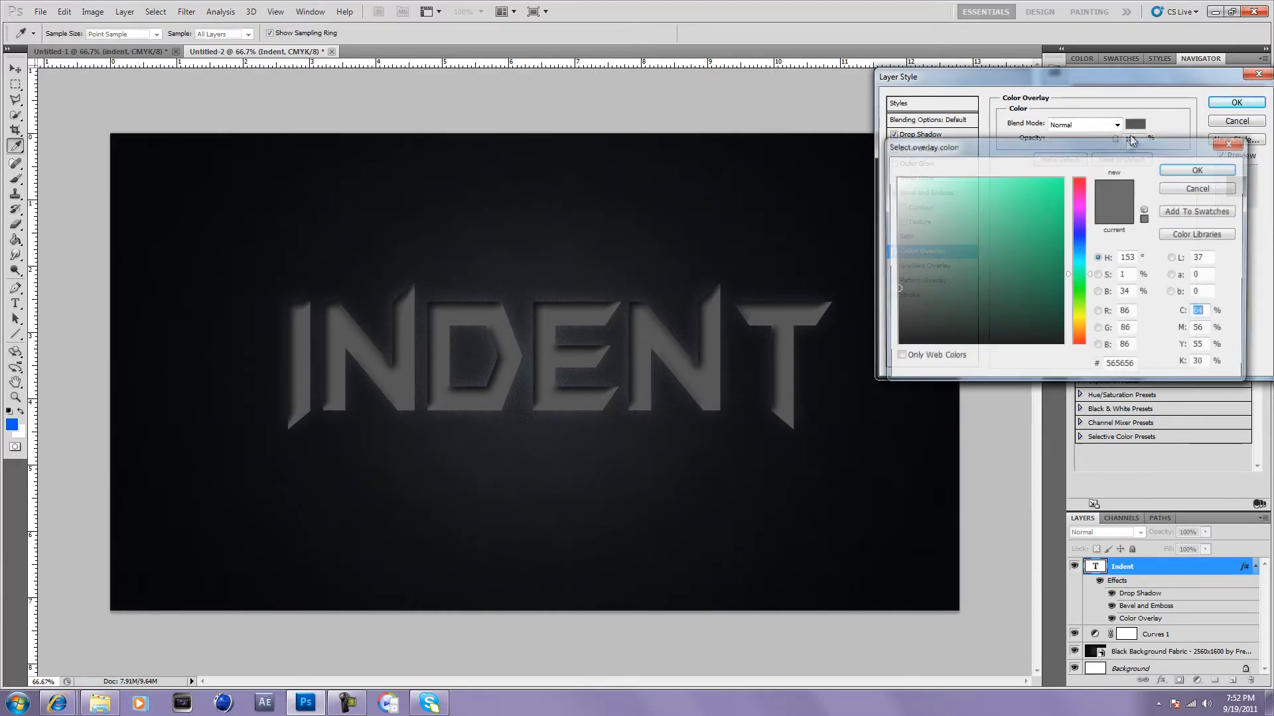
left_click_drag(897, 310, 895, 323)
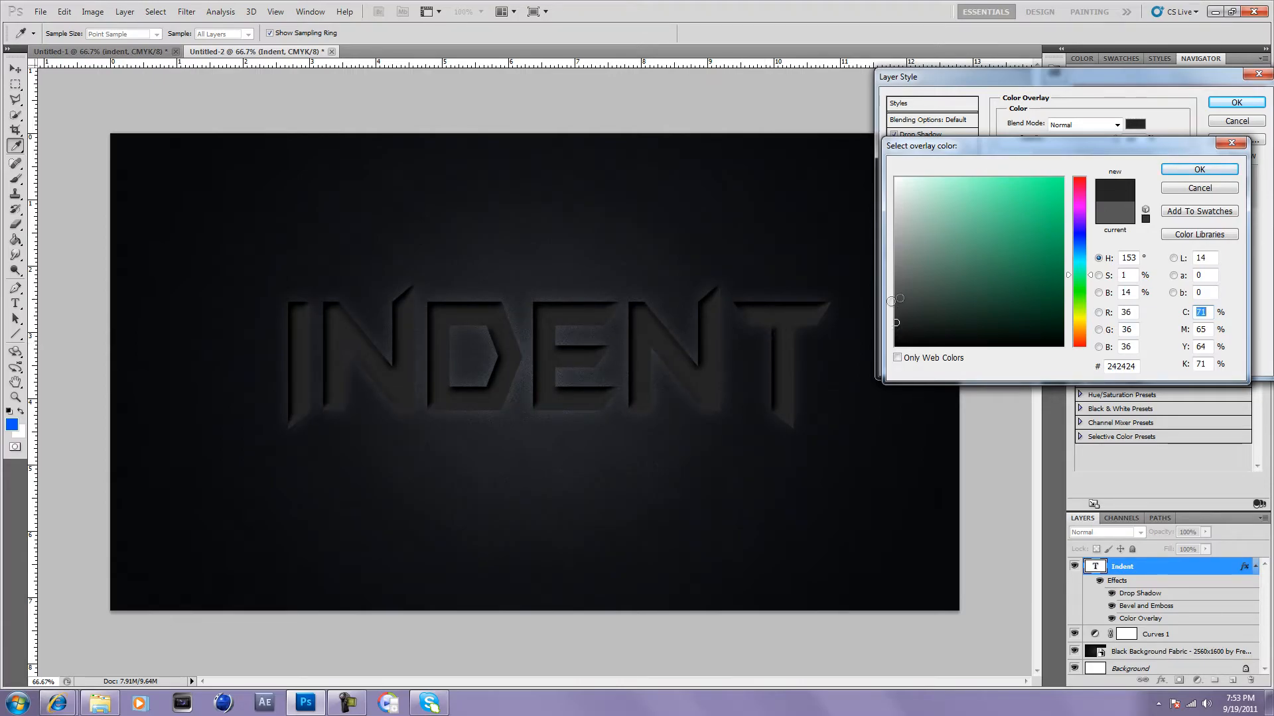
left_click(1200, 169)
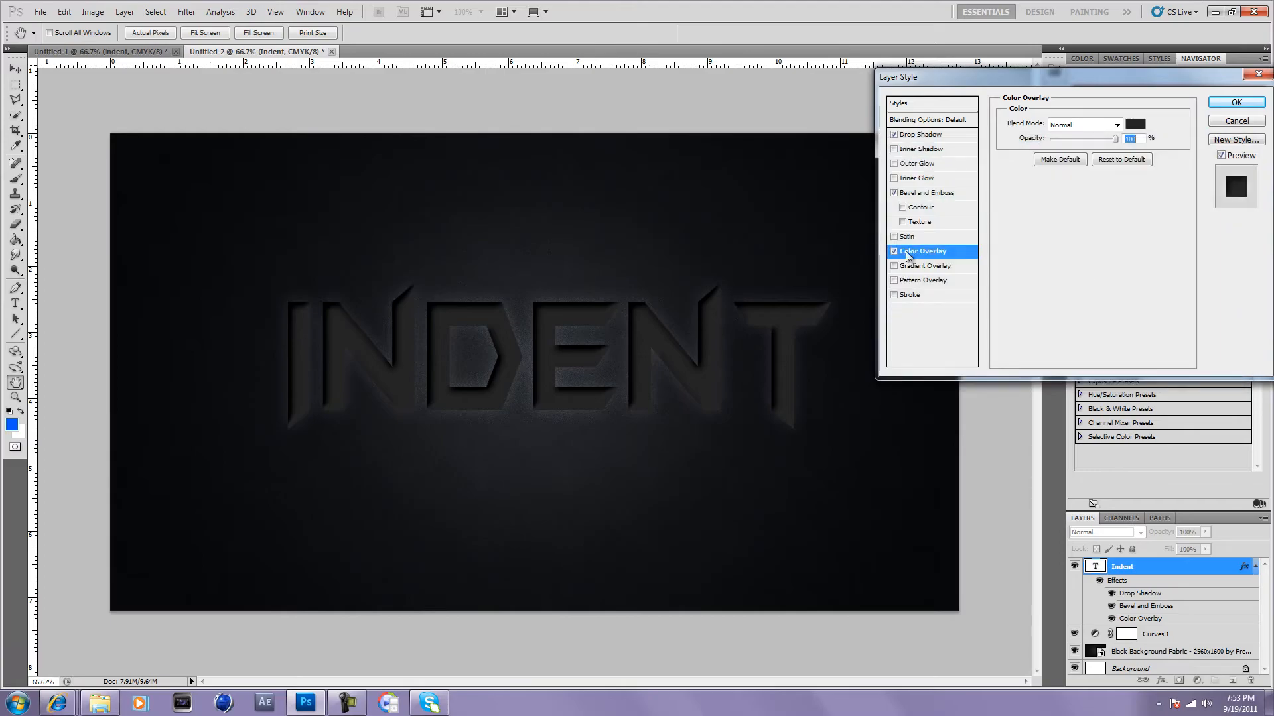
- Reduce the bevel's depth to 113% and its size to 8 px
left_click(929, 193)
left_click_drag(1067, 154, 1065, 155)
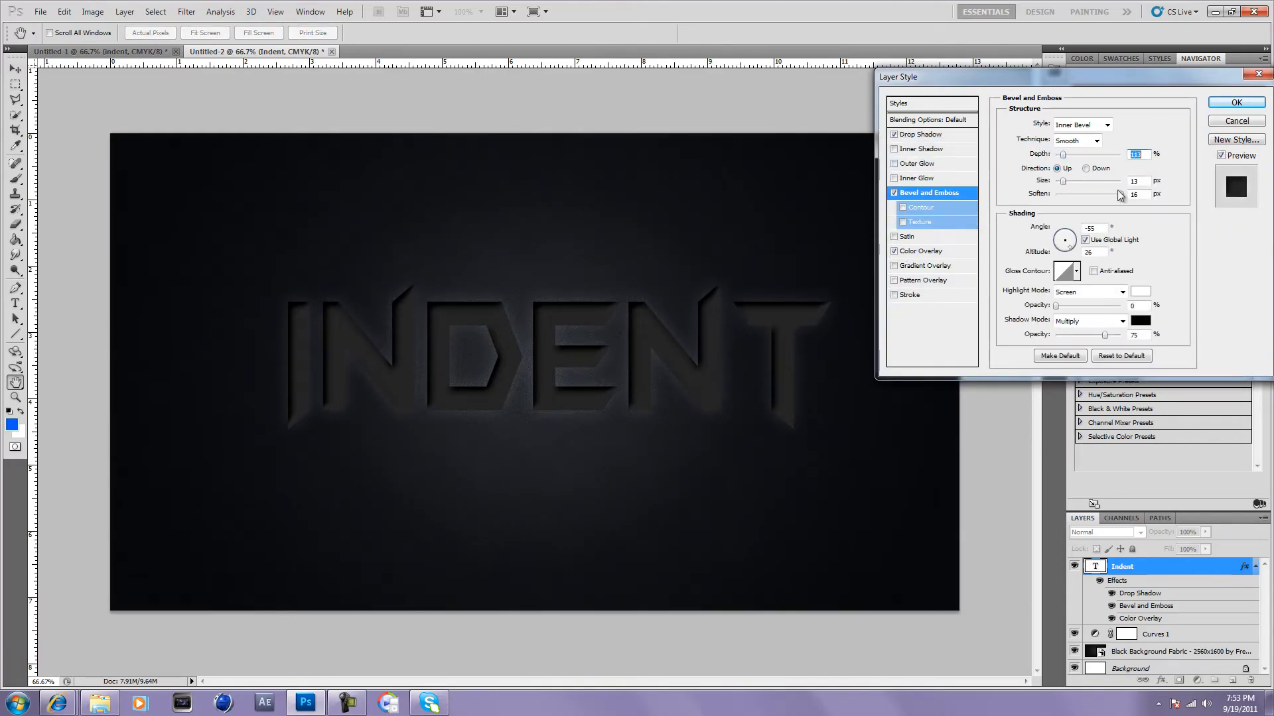
left_click_drag(1062, 181, 1060, 182)
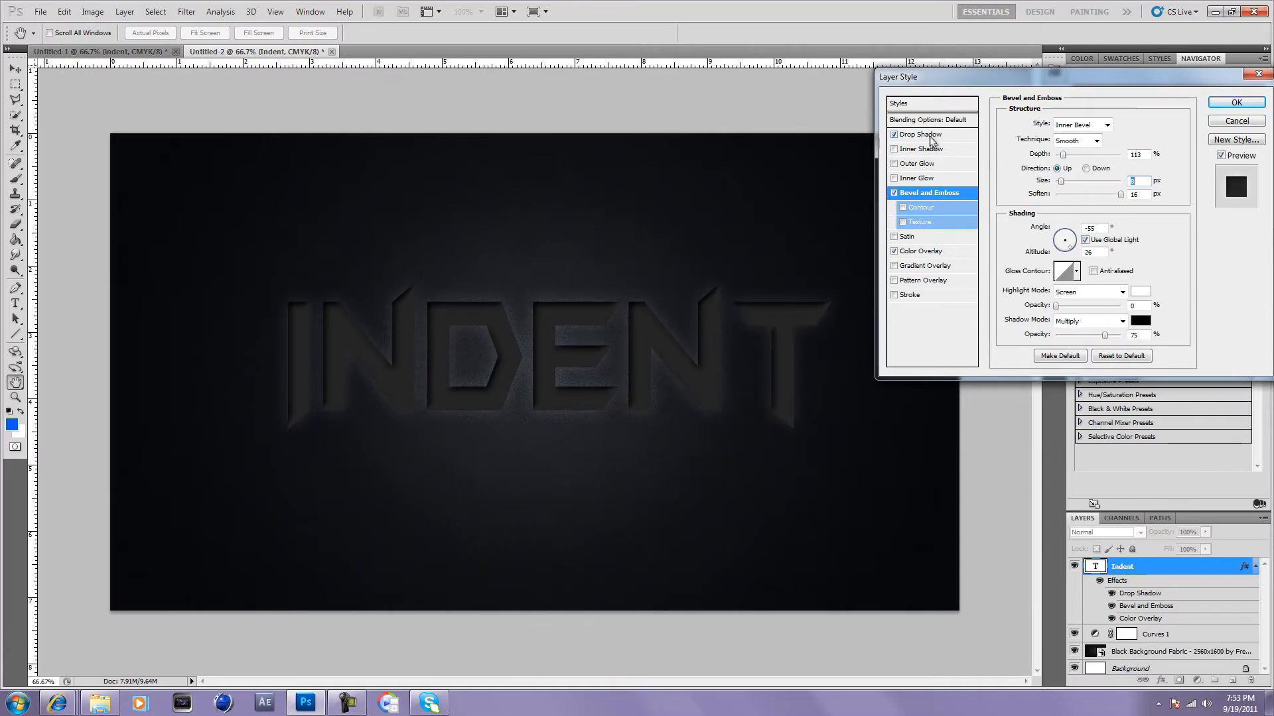
- Lower the opacity of the text's drop shadow so the glow is fainter
left_click(932, 135)
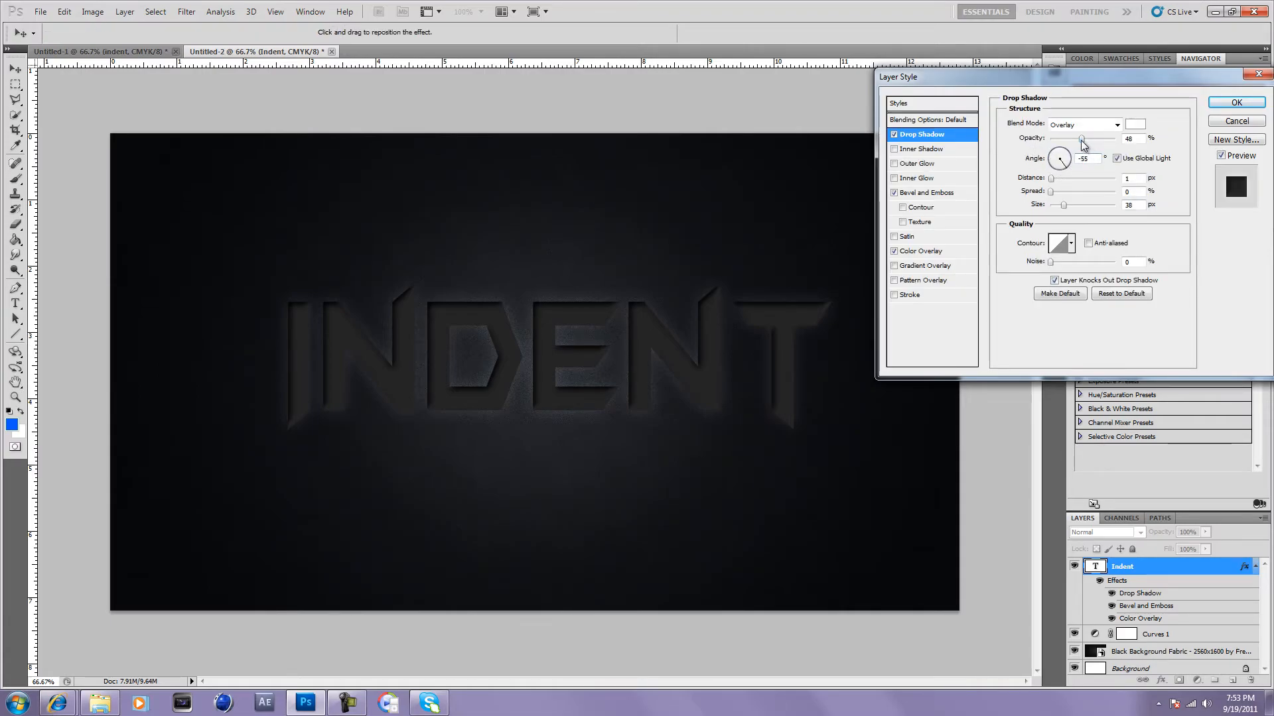
left_click(1082, 139)
left_click_drag(1078, 141, 1063, 141)
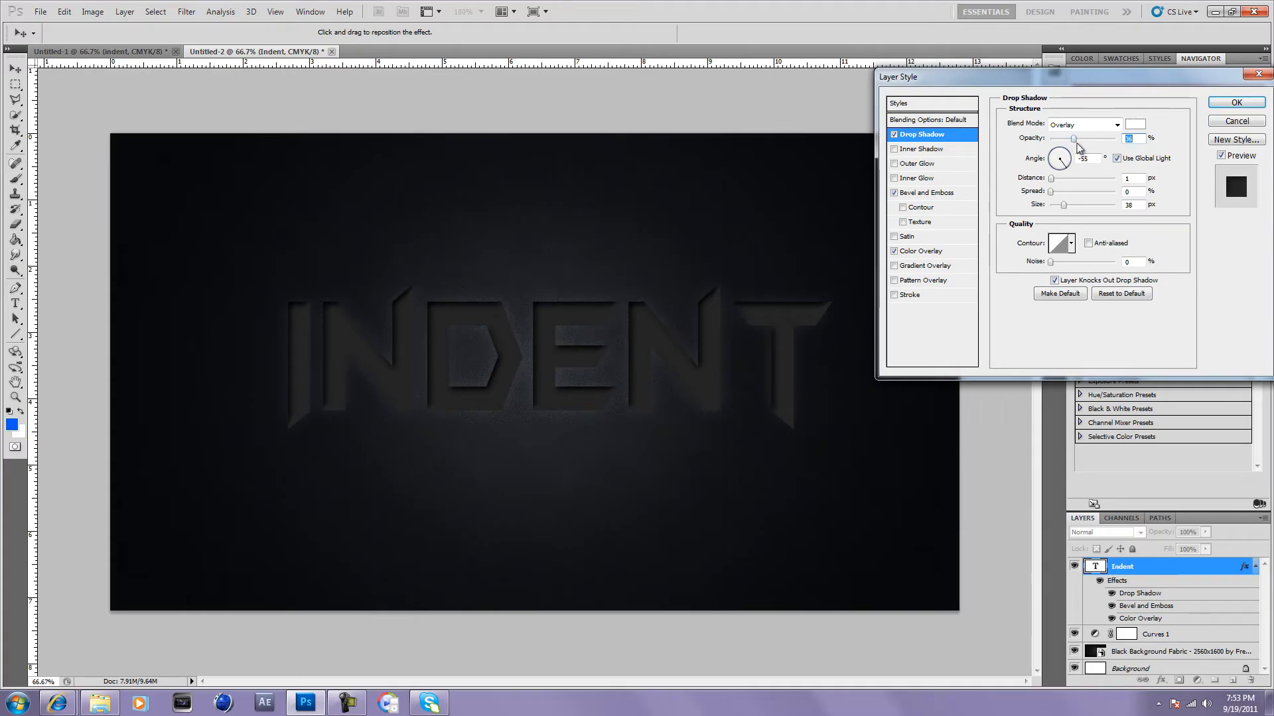
left_click_drag(1078, 146, 1079, 145)
- Try the bevel's Down direction on the text and switch it back to Up
left_click(936, 252)
left_click(941, 194)
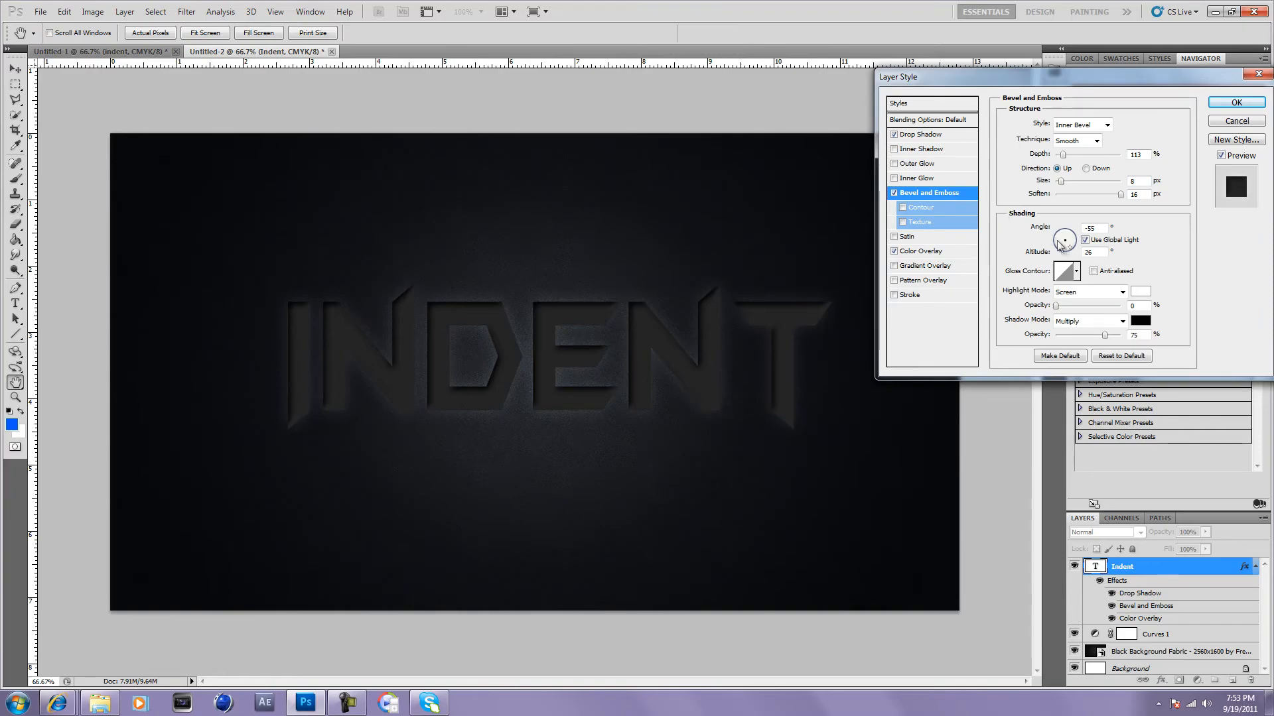
left_click(1087, 168)
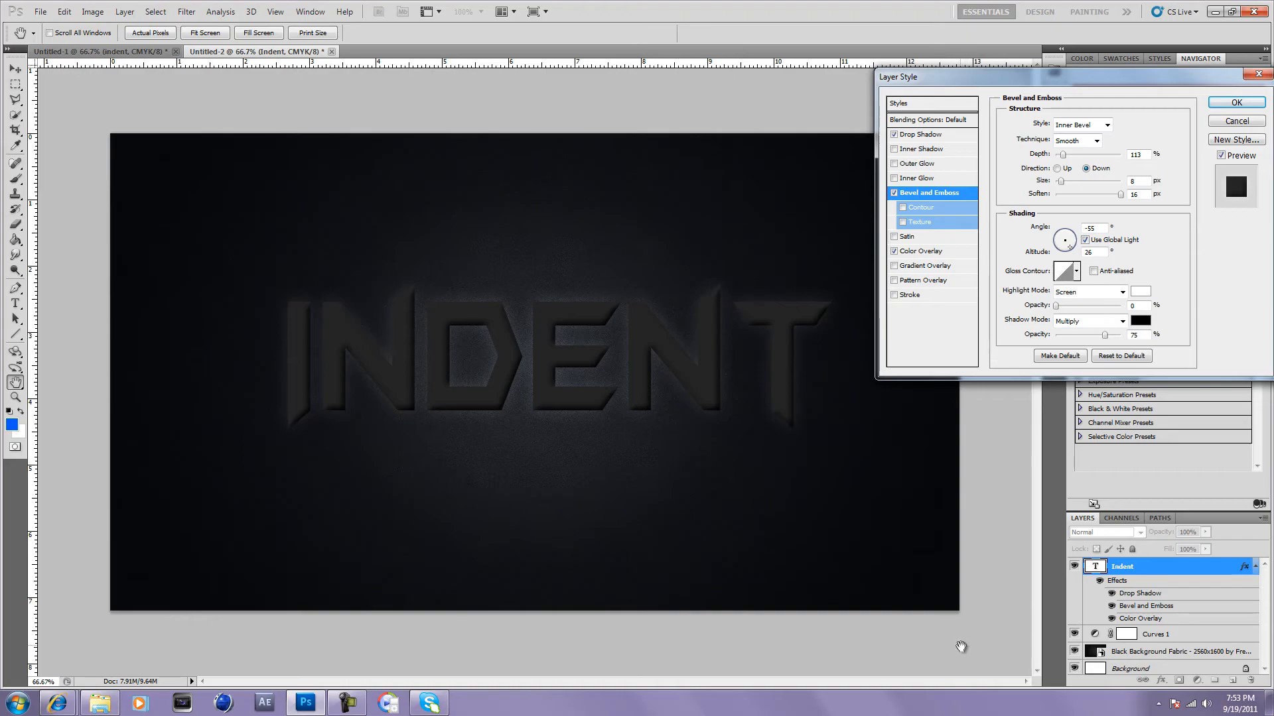
left_click(1058, 168)
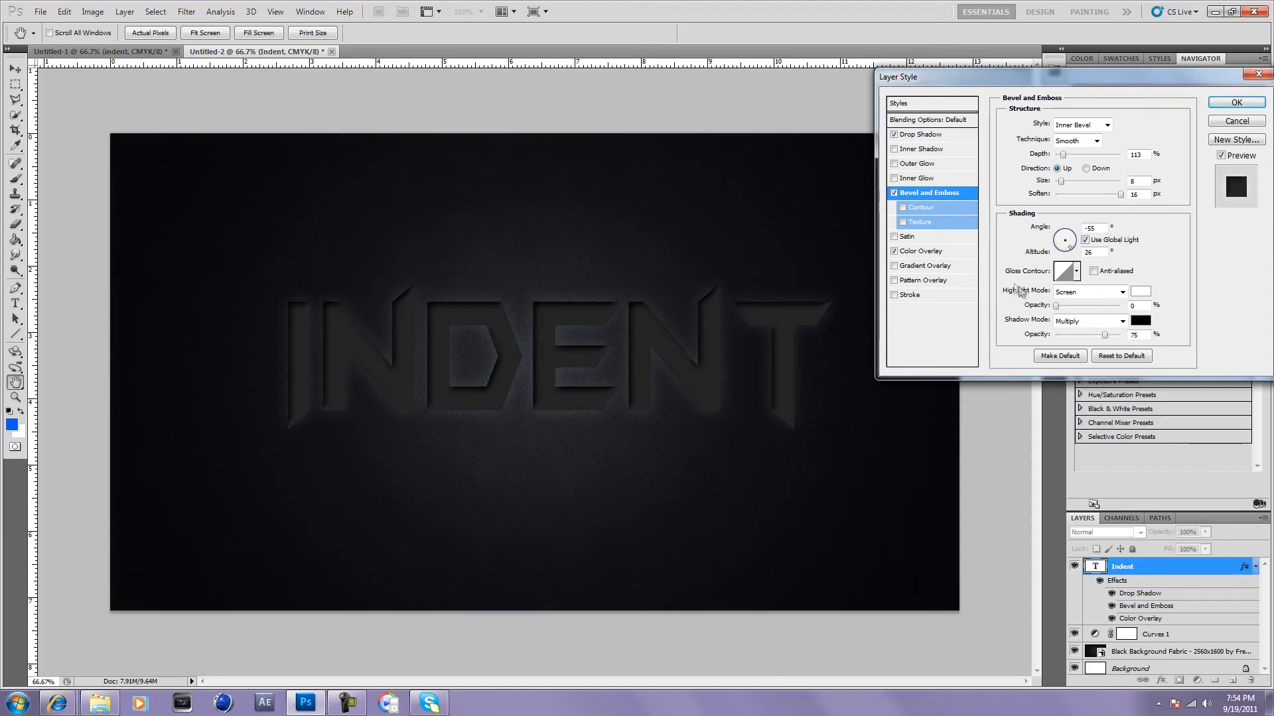
- Apply the layer style changes and move the INDENT text slightly down and to the left on the canvas
left_click(1228, 266)
left_click(1238, 102)
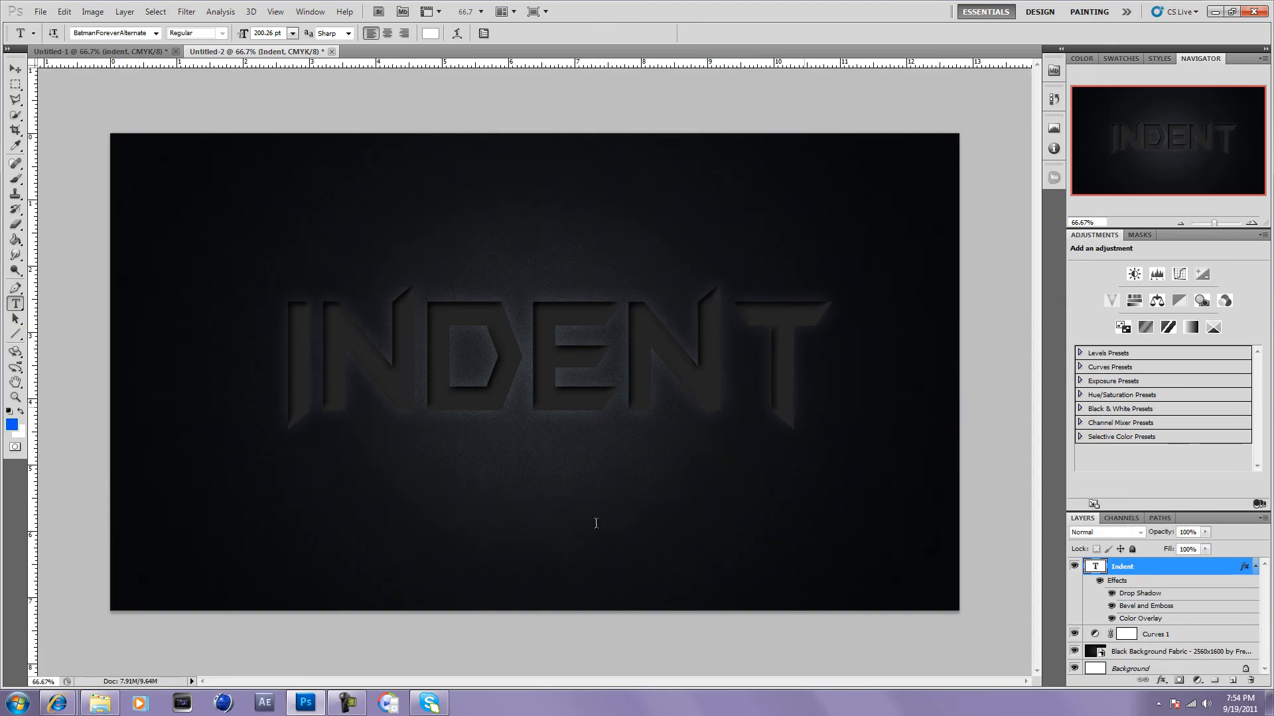
left_click(14, 69)
mouse_move(650, 377)
left_mouse_down()
mouse_move(561, 347)
mouse_move(599, 304)
mouse_move(640, 341)
mouse_move(583, 359)
mouse_move(526, 347)
mouse_move(619, 370)
mouse_move(629, 385)
mouse_move(631, 364)
left_mouse_up()
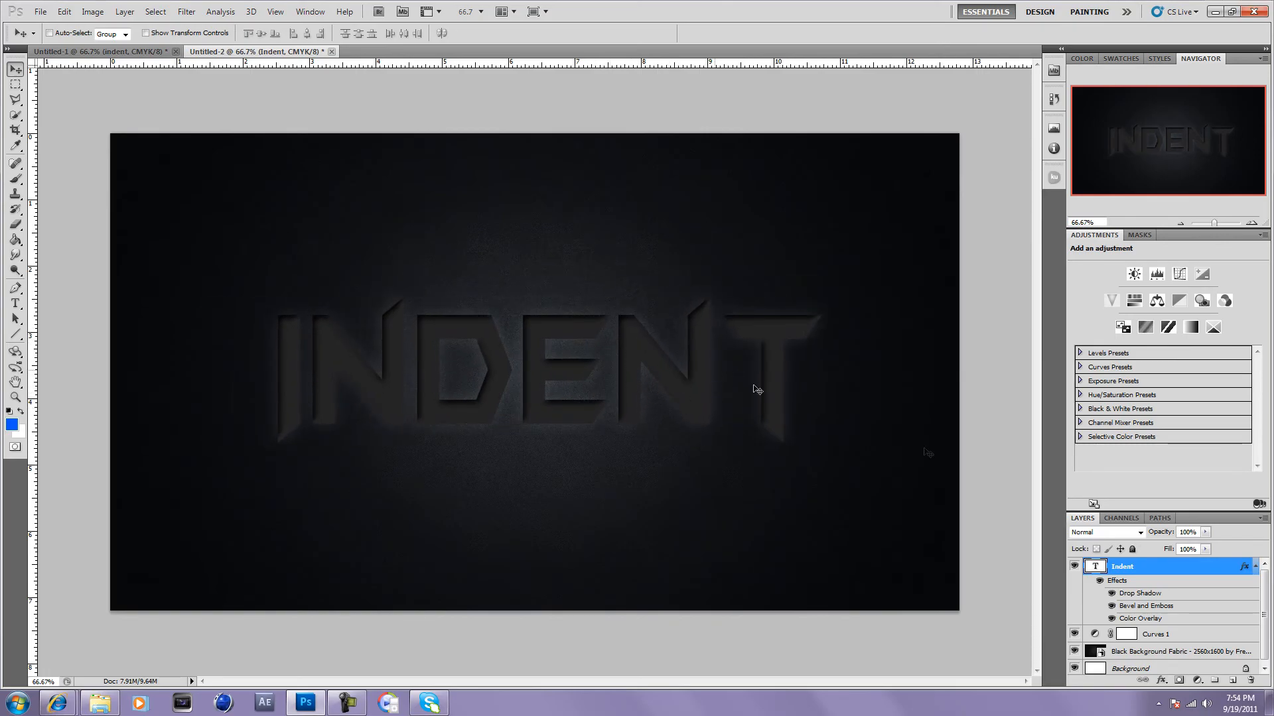
- Try blend modes such as Overlay and Hard Light on the INDENT text layer and return it to Normal
left_click(1139, 532)
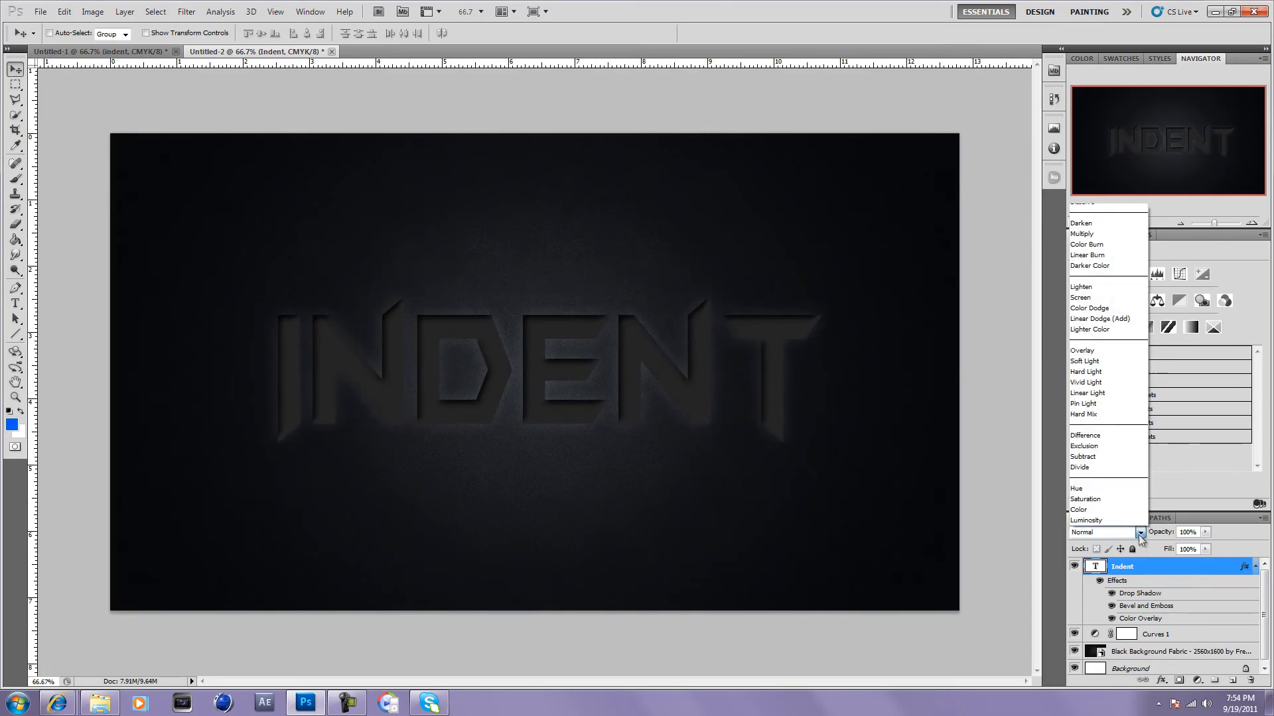
left_click(1104, 352)
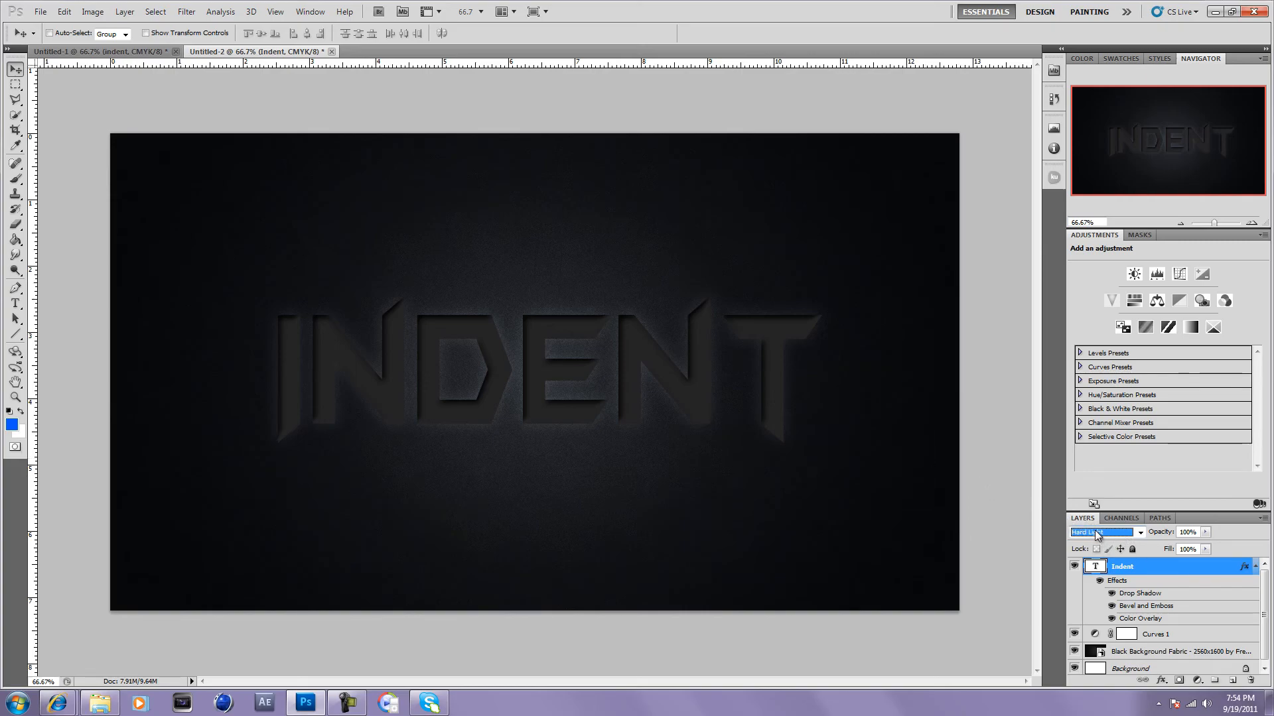
scroll(1095, 538, "up", 4)
left_click(347, 702)
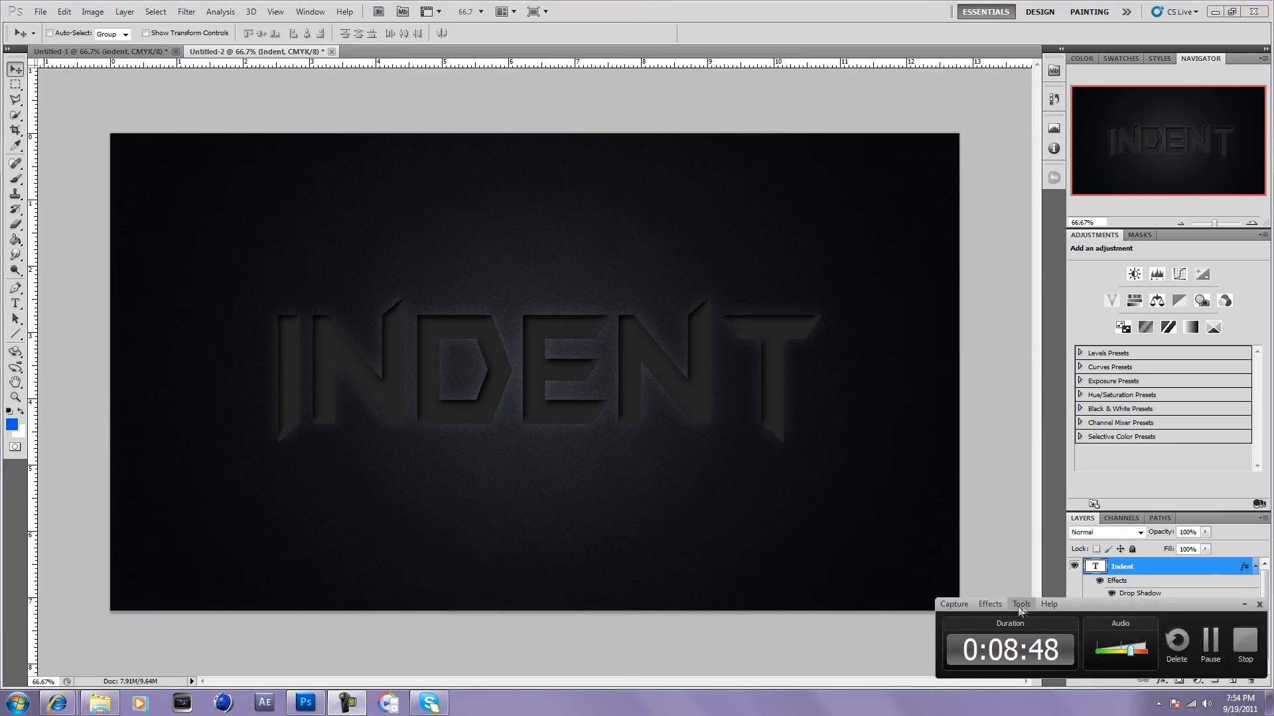